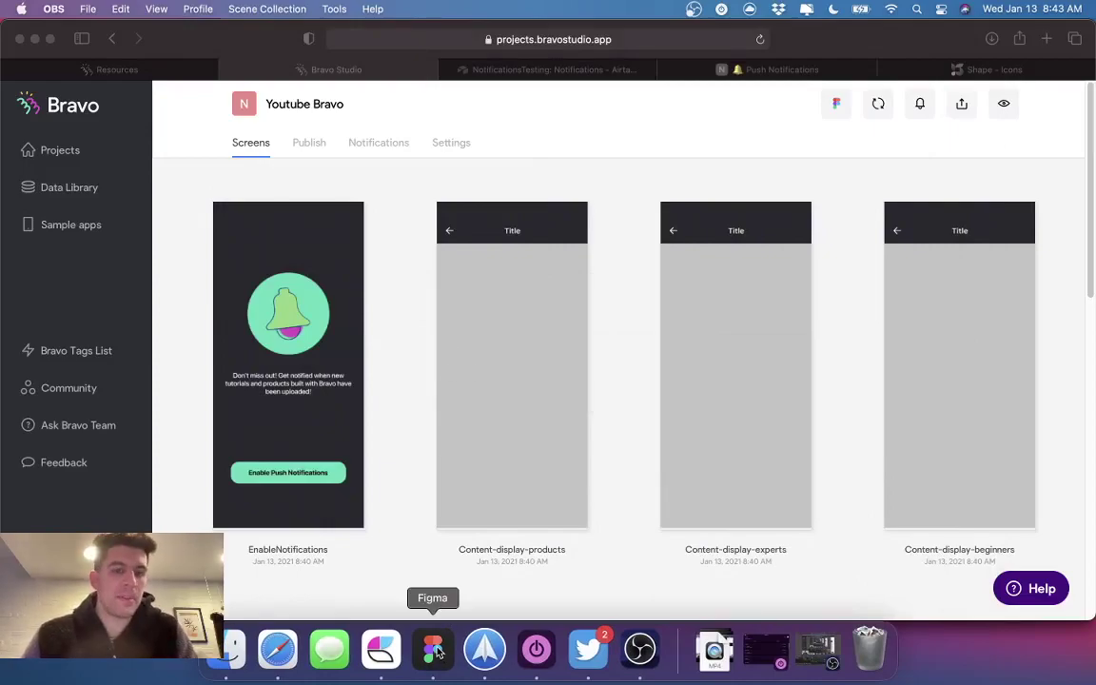
Switch to the Youtube Bravo design and select the EnableNotifications screen
{"action": "left_click", "coordinate": [438, 651]}
{"action": "scroll", "coordinate": [583, 325], "scroll_direction": "up", "scroll_amount": 3}
{"action": "scroll", "coordinate": [640, 293], "scroll_direction": "down", "scroll_amount": 2}
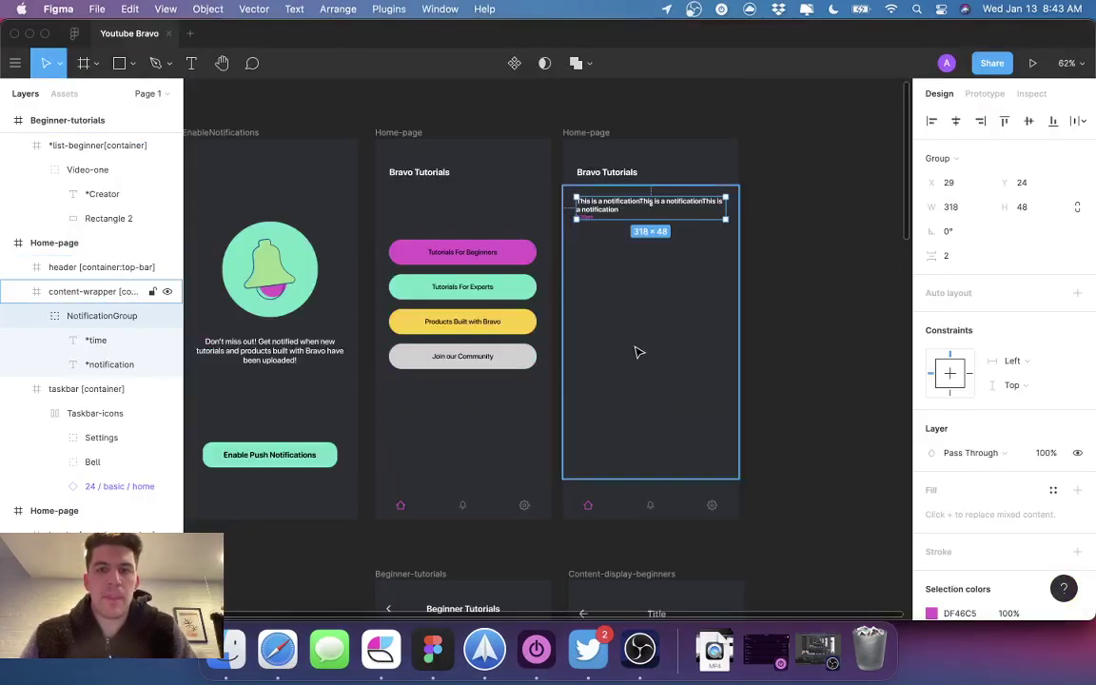
{"action": "scroll", "coordinate": [633, 370], "scroll_direction": "left", "scroll_amount": 2}
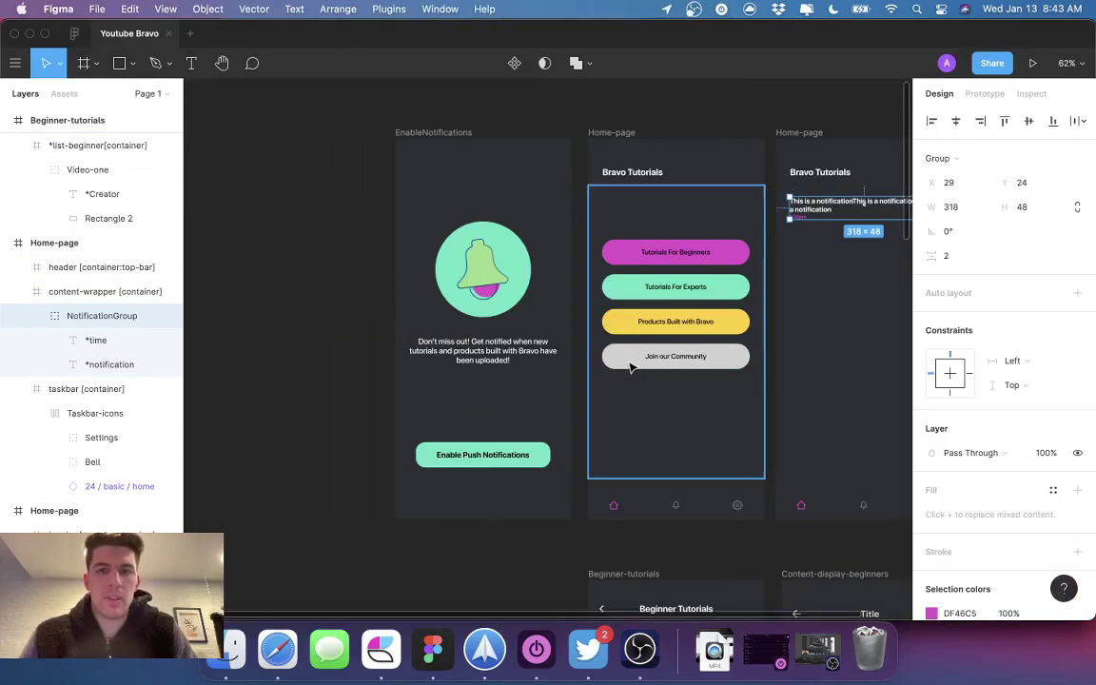
{"action": "left_click", "coordinate": [465, 215]}
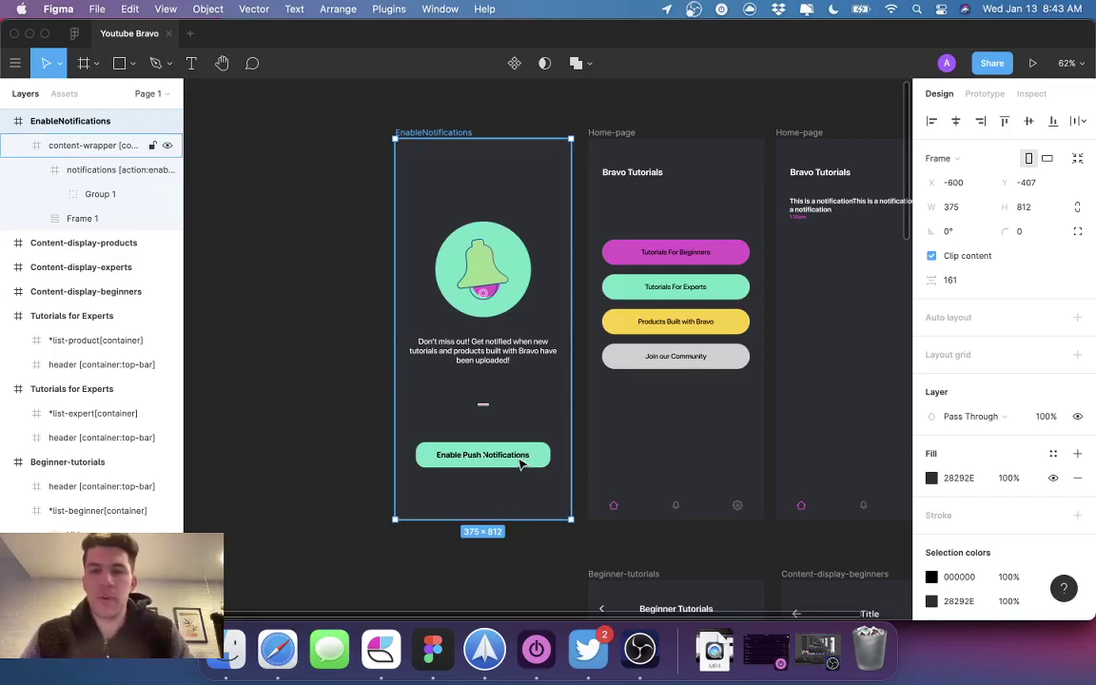
{"action": "left_click", "coordinate": [265, 425]}
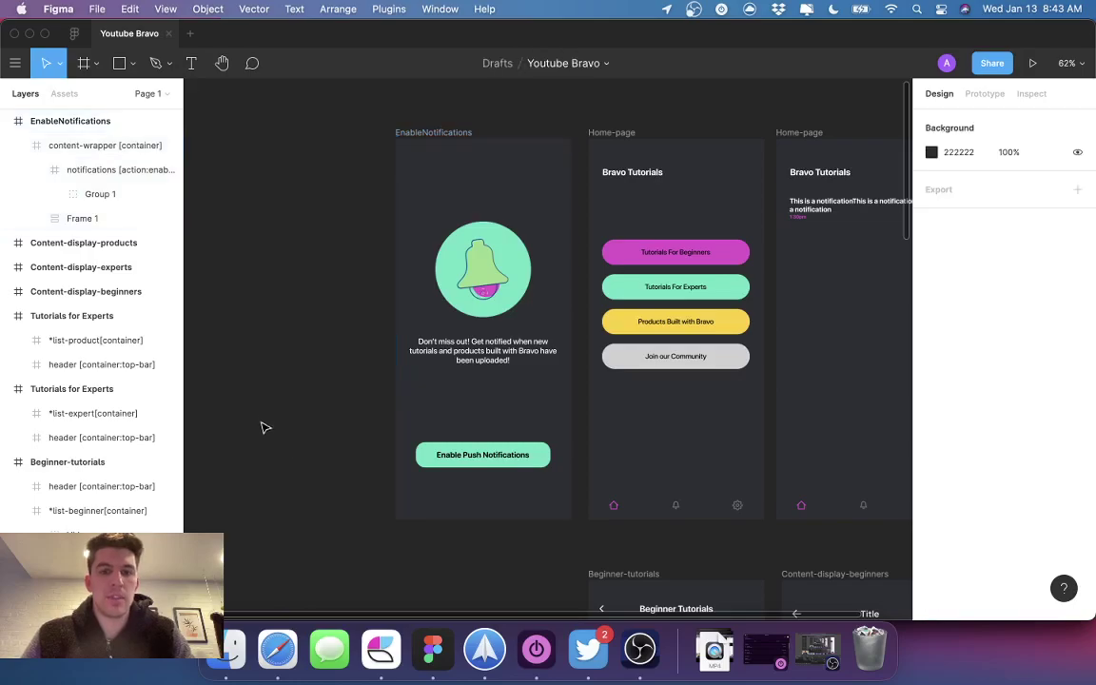
{"action": "left_click", "coordinate": [533, 208]}
{"action": "scroll", "coordinate": [758, 286], "scroll_direction": "left", "scroll_amount": 2}
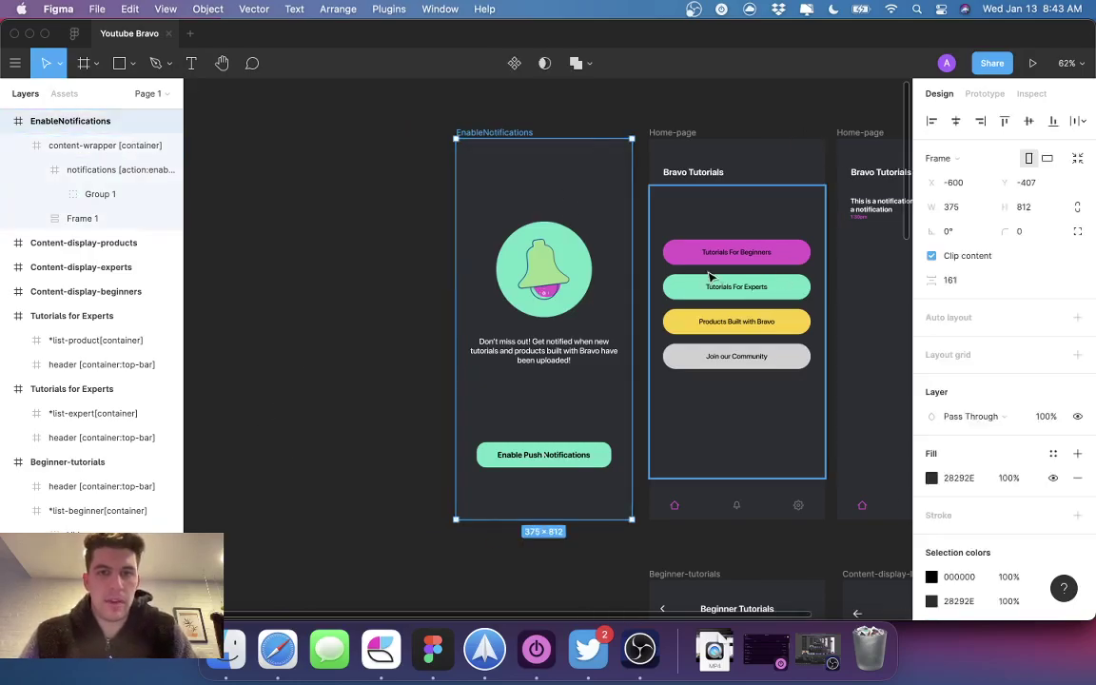
Drill through content-wrapper and Frame 1 to select the 295×211 bell image
{"action": "left_click", "coordinate": [65, 144]}
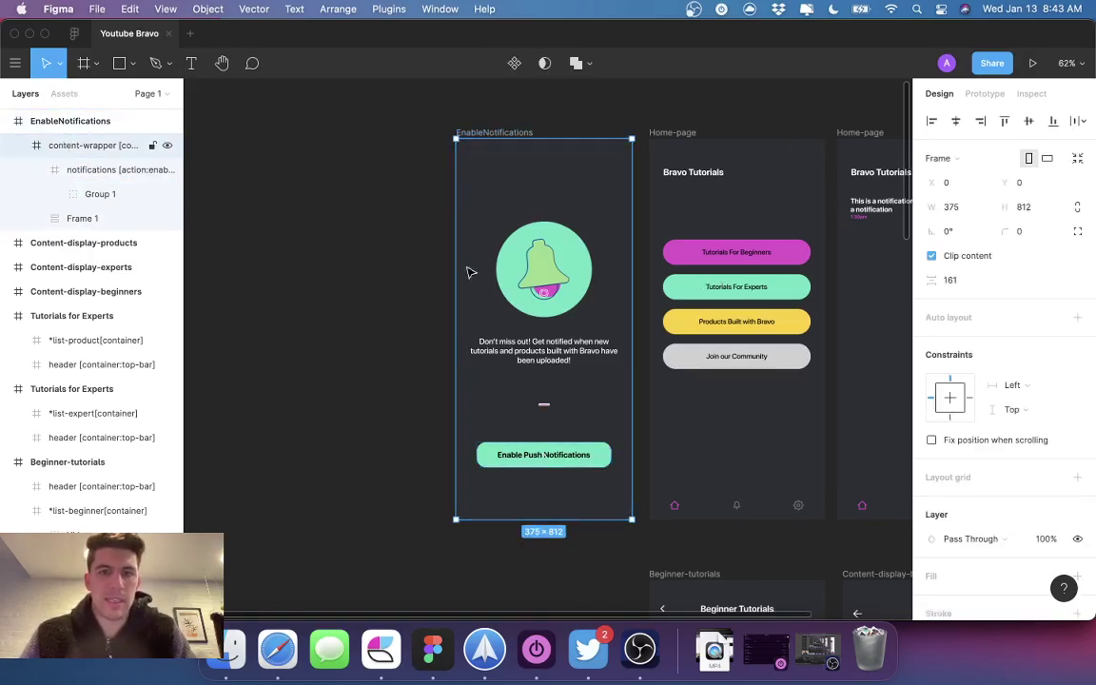
{"action": "left_click", "coordinate": [568, 268]}
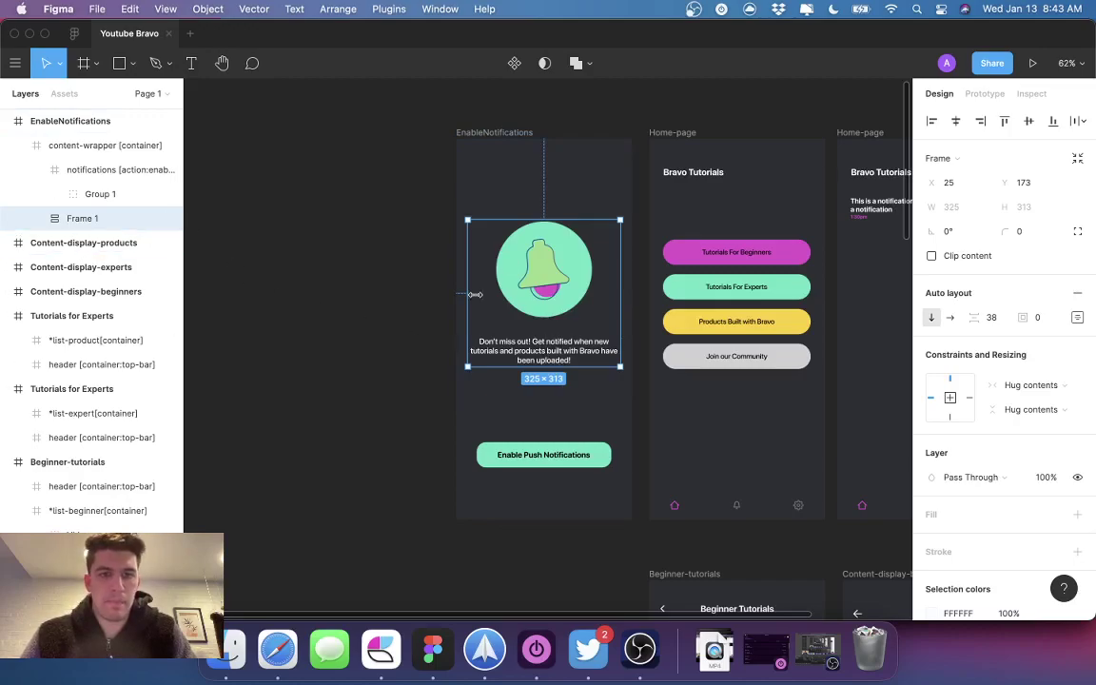
{"action": "scroll", "coordinate": [550, 355], "scroll_direction": "up", "scroll_amount": 5}
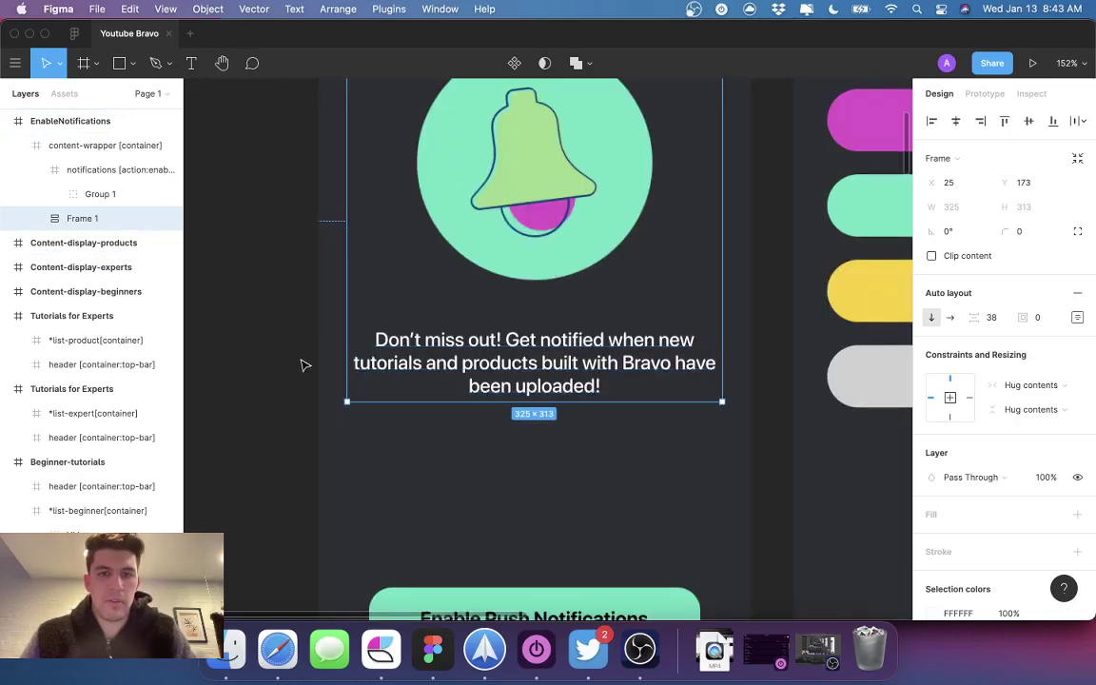
{"action": "scroll", "coordinate": [547, 343], "scroll_direction": "down", "scroll_amount": 3}
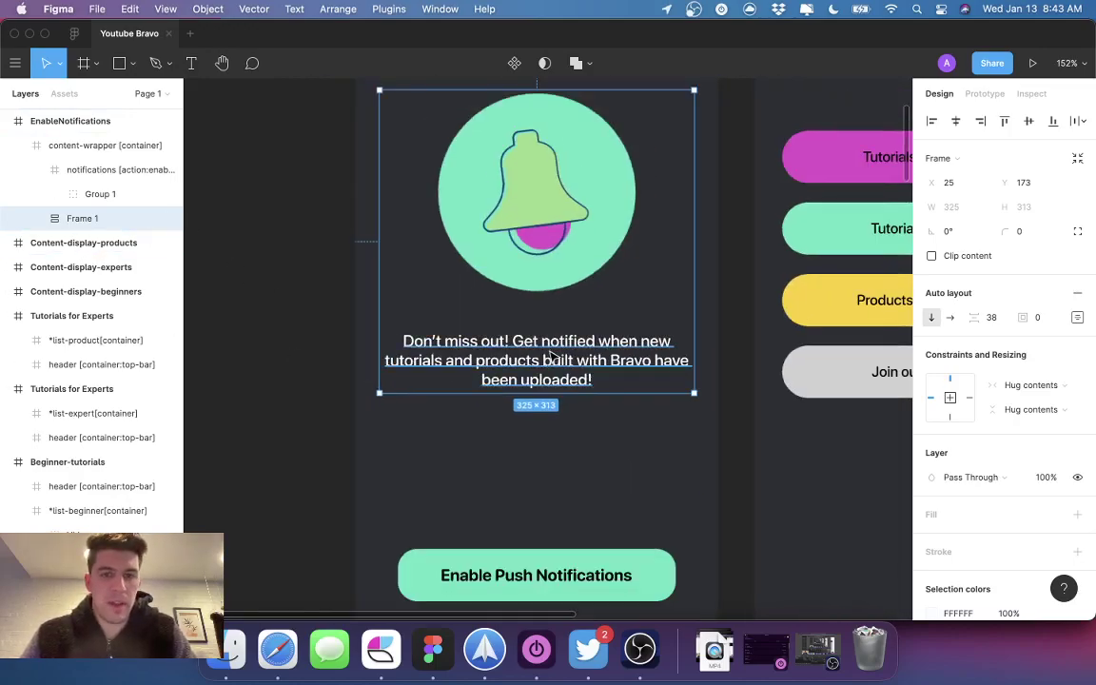
{"action": "scroll", "coordinate": [554, 333], "scroll_direction": "down", "scroll_amount": 1}
{"action": "left_click", "coordinate": [539, 219]}
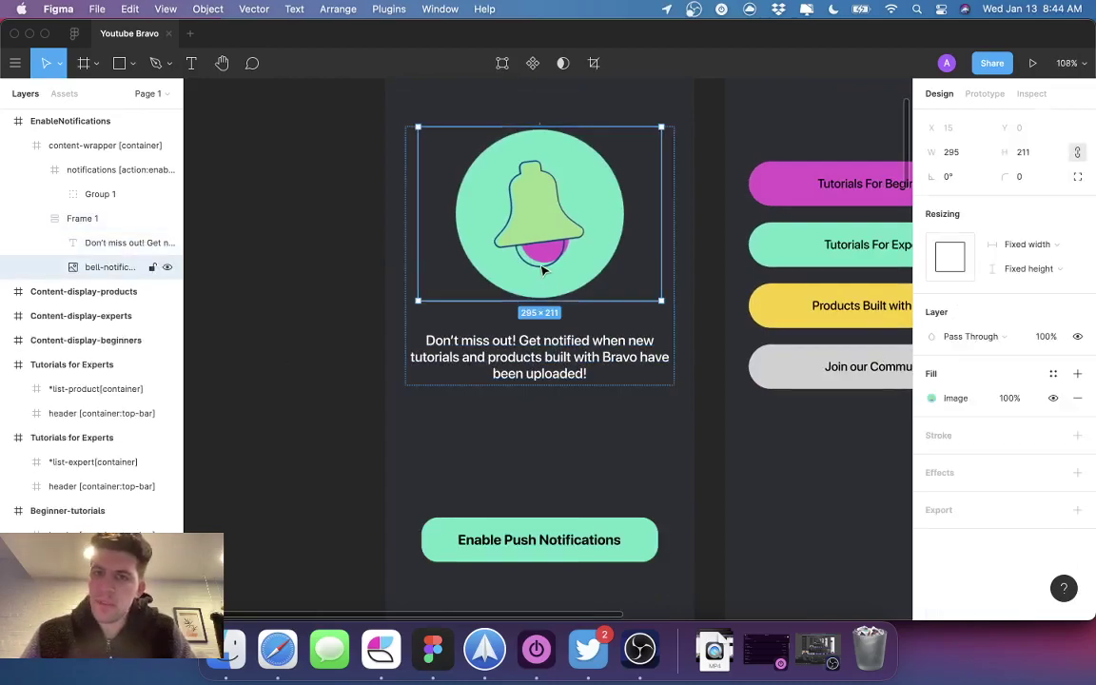
Browse Shape.so's Icons, Illustrations and Animated Icons collections in Safari
{"action": "left_click", "coordinate": [277, 649]}
{"action": "left_click", "coordinate": [989, 70]}
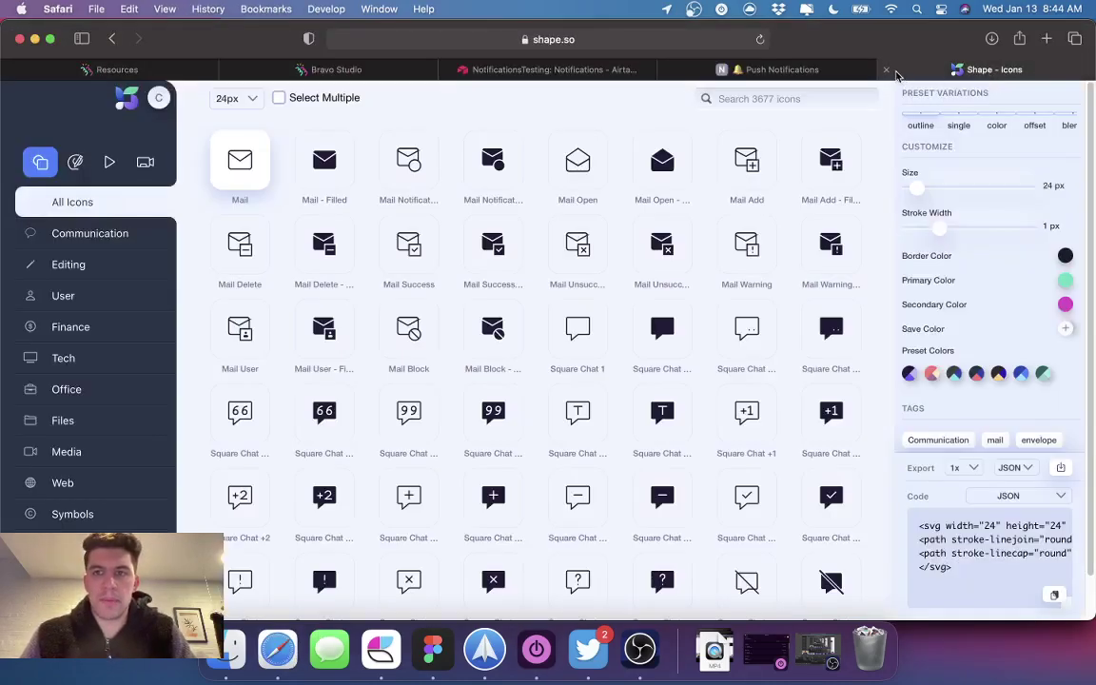
{"action": "left_click", "coordinate": [75, 162]}
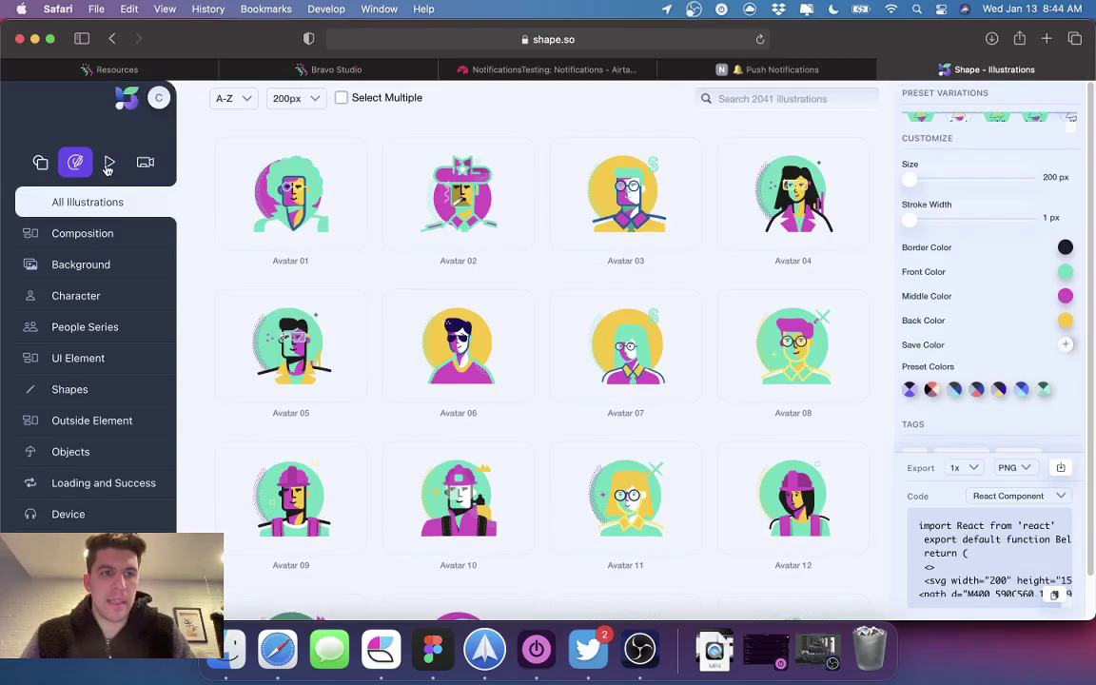
{"action": "left_click", "coordinate": [110, 163]}
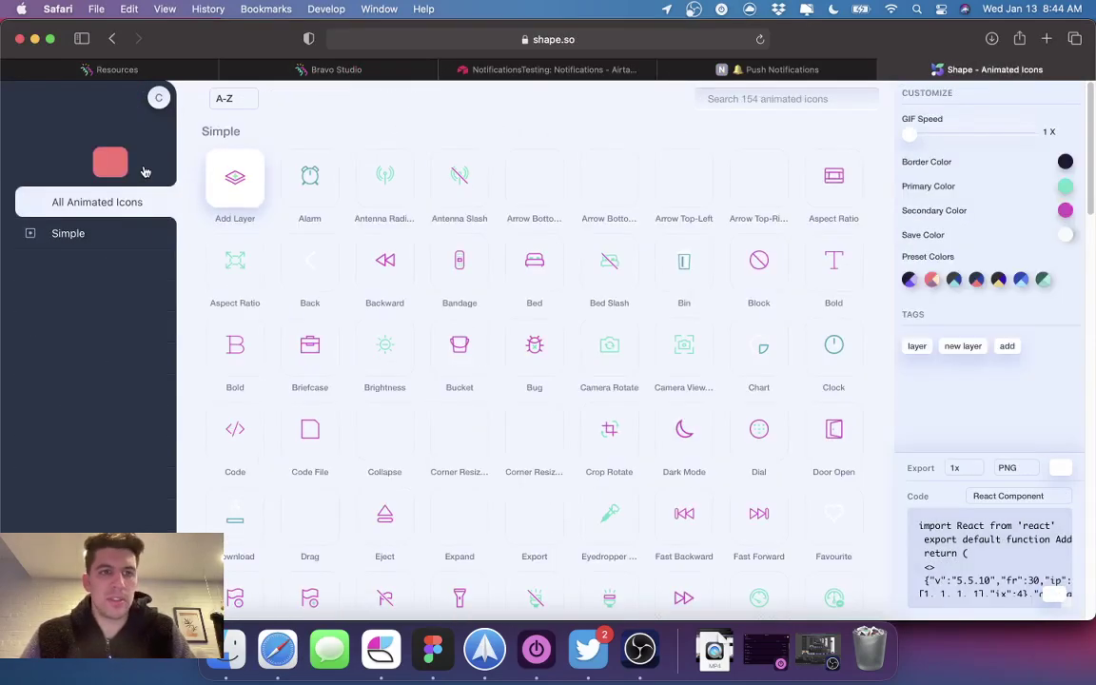
{"action": "left_click", "coordinate": [145, 161]}
{"action": "left_click", "coordinate": [110, 164]}
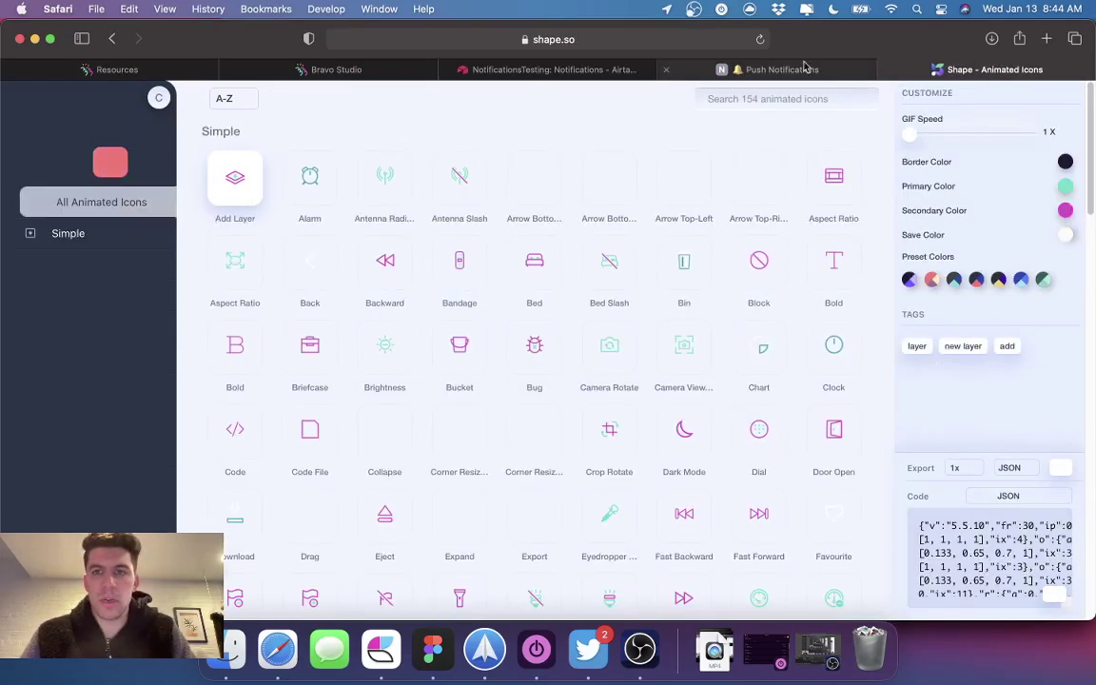
Close the Shape tab and inspect the Enable Push Notifications button's background and label layers
{"action": "left_click", "coordinate": [885, 72]}
{"action": "key", "text": "super+Tab"}
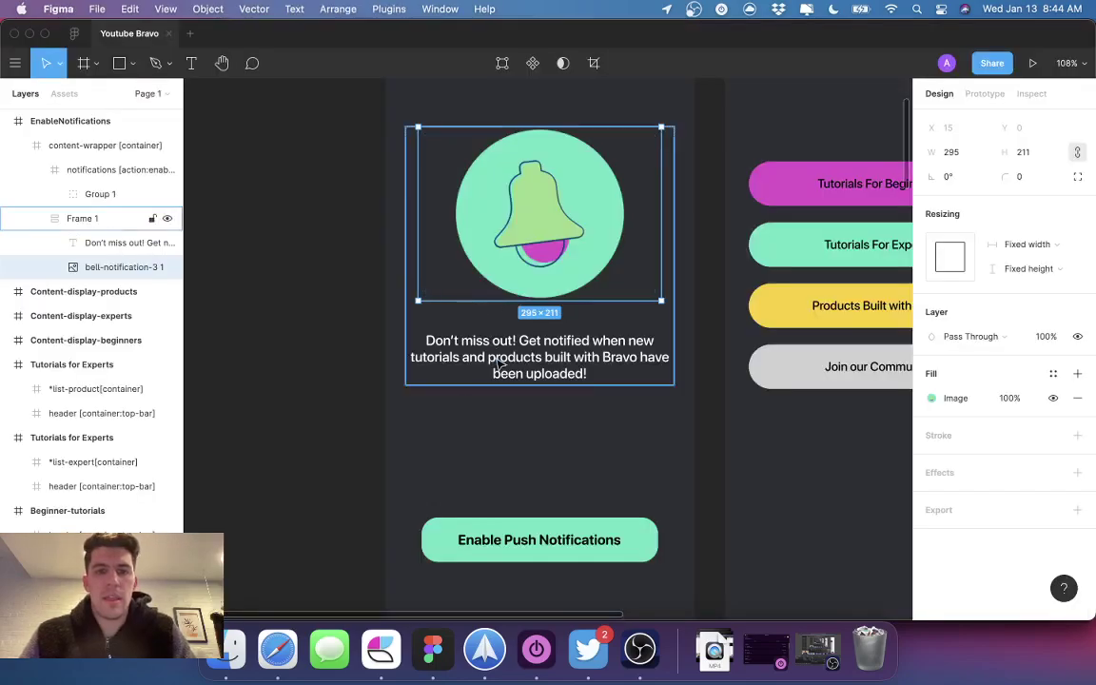
{"action": "left_click", "coordinate": [540, 497]}
{"action": "left_click", "coordinate": [533, 523]}
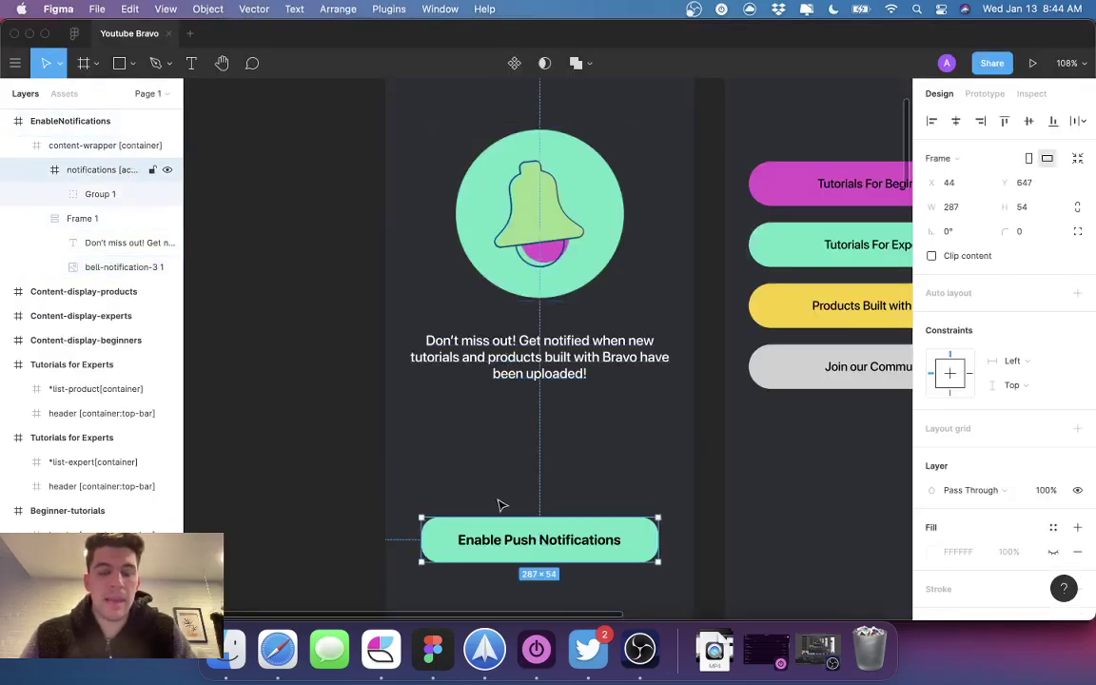
{"action": "left_click", "coordinate": [91, 194]}
{"action": "left_click", "coordinate": [54, 194]}
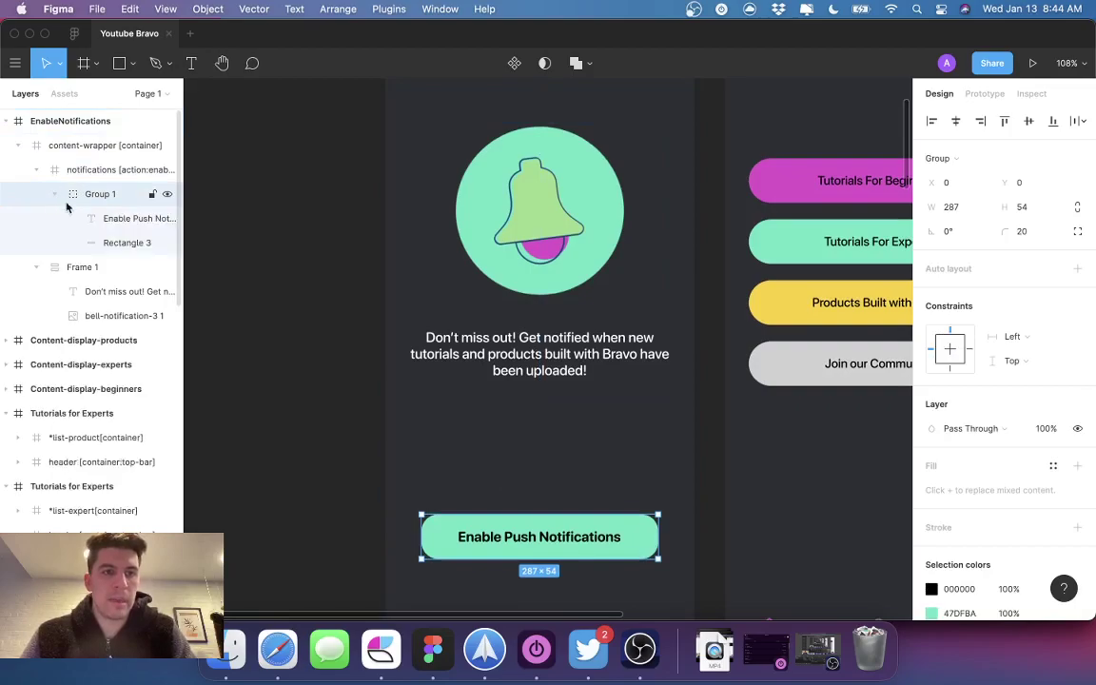
{"action": "left_click", "coordinate": [108, 243]}
{"action": "left_click", "coordinate": [111, 219]}
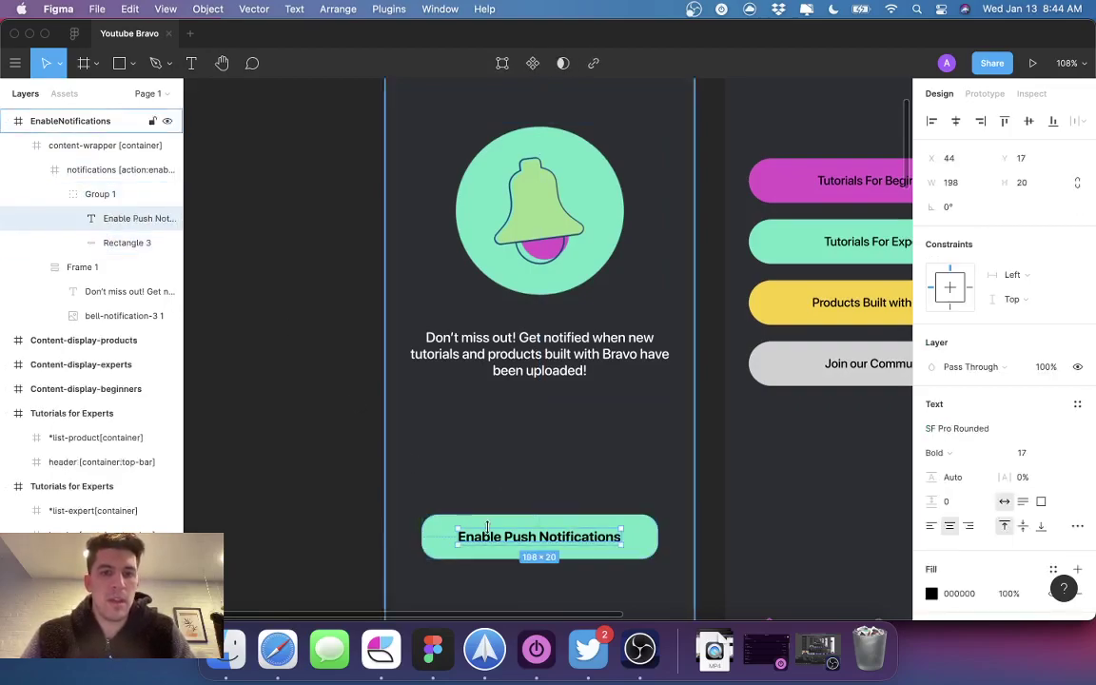
{"action": "left_click", "coordinate": [100, 195]}
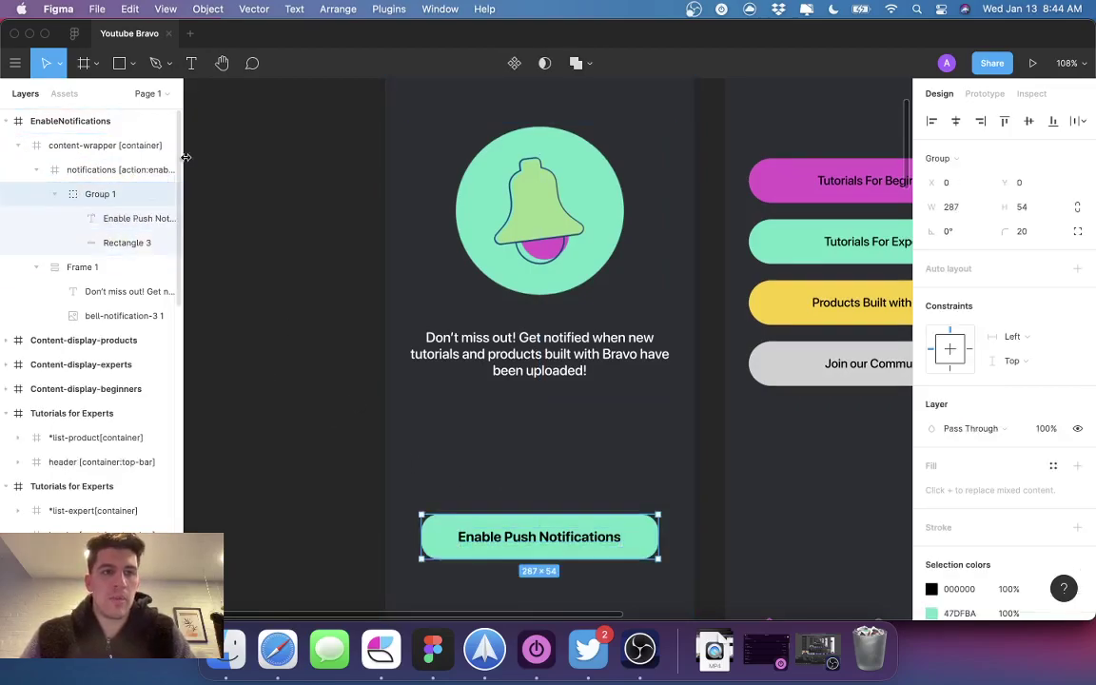
Widen the Layers panel to reveal the name notifications [action:enablenotifications]
{"action": "left_click_drag", "start_coordinate": [185, 162], "coordinate": [304, 187]}
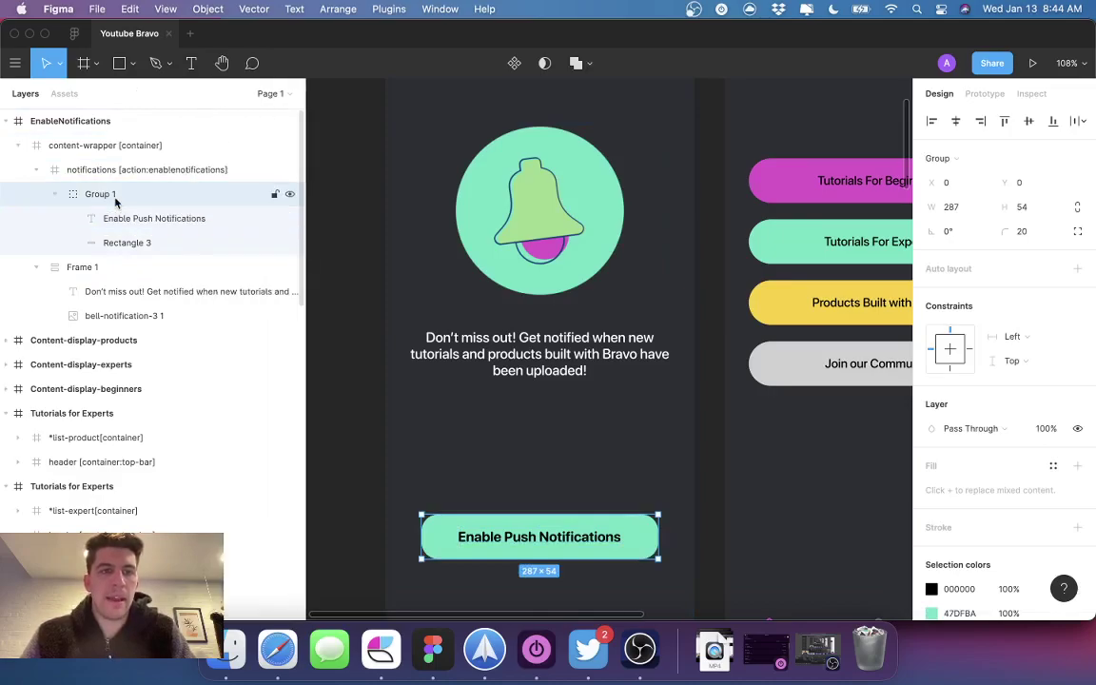
{"action": "left_click", "coordinate": [95, 170]}
{"action": "left_click", "coordinate": [71, 194]}
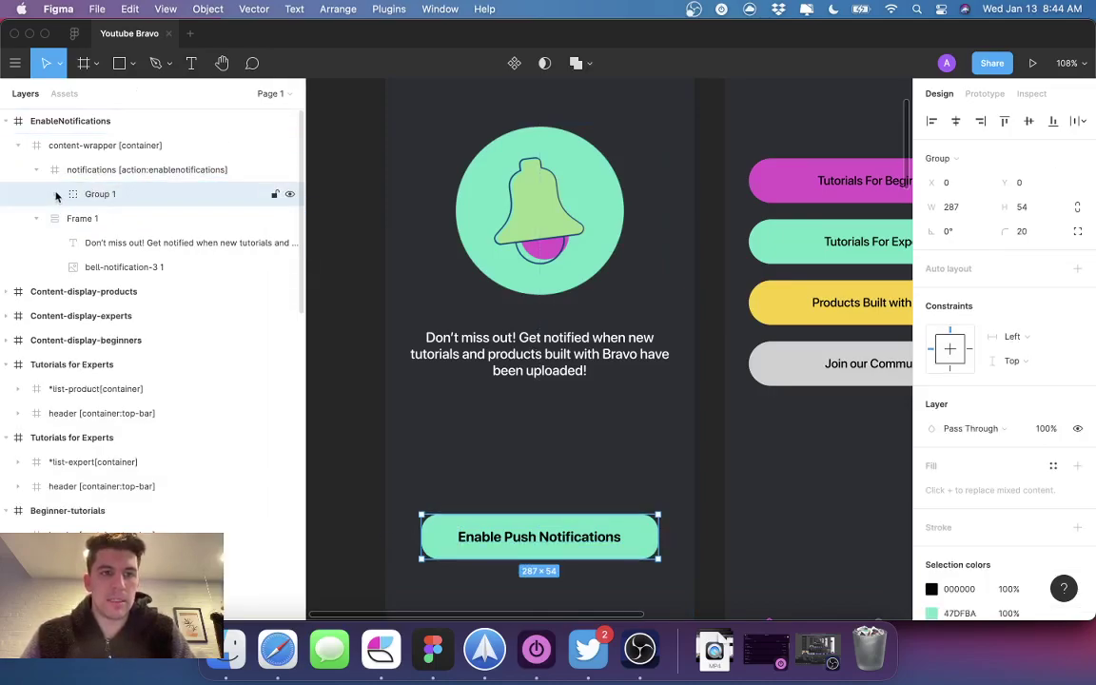
{"action": "left_click", "coordinate": [99, 168]}
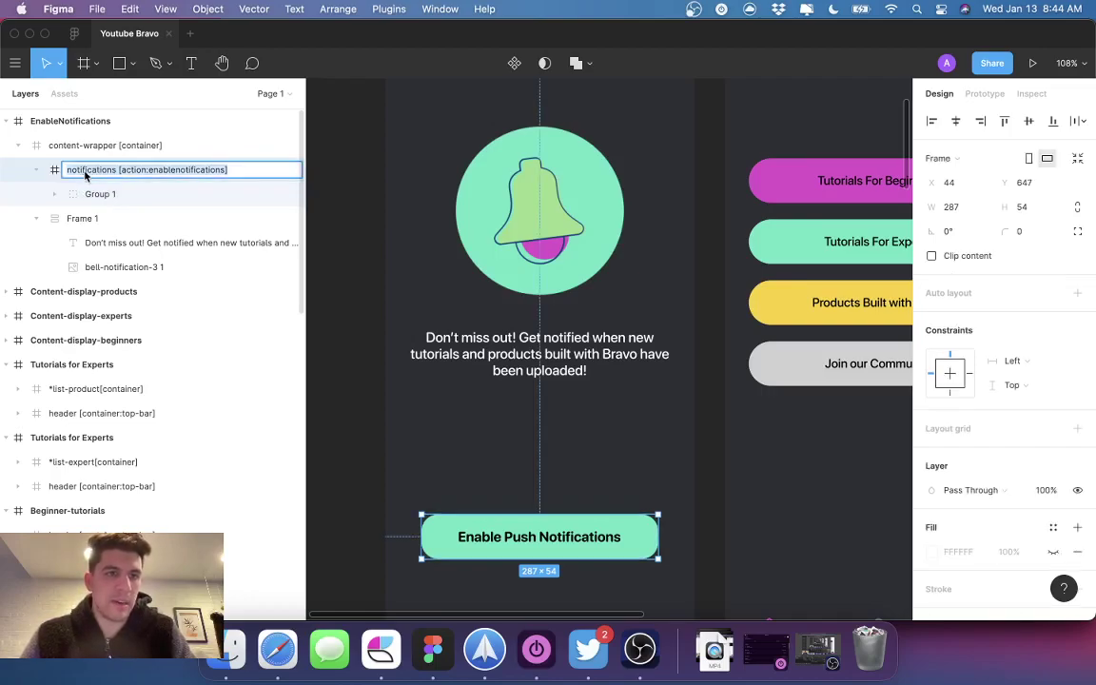
{"action": "left_click", "coordinate": [88, 193]}
{"action": "double_click", "coordinate": [91, 170]}
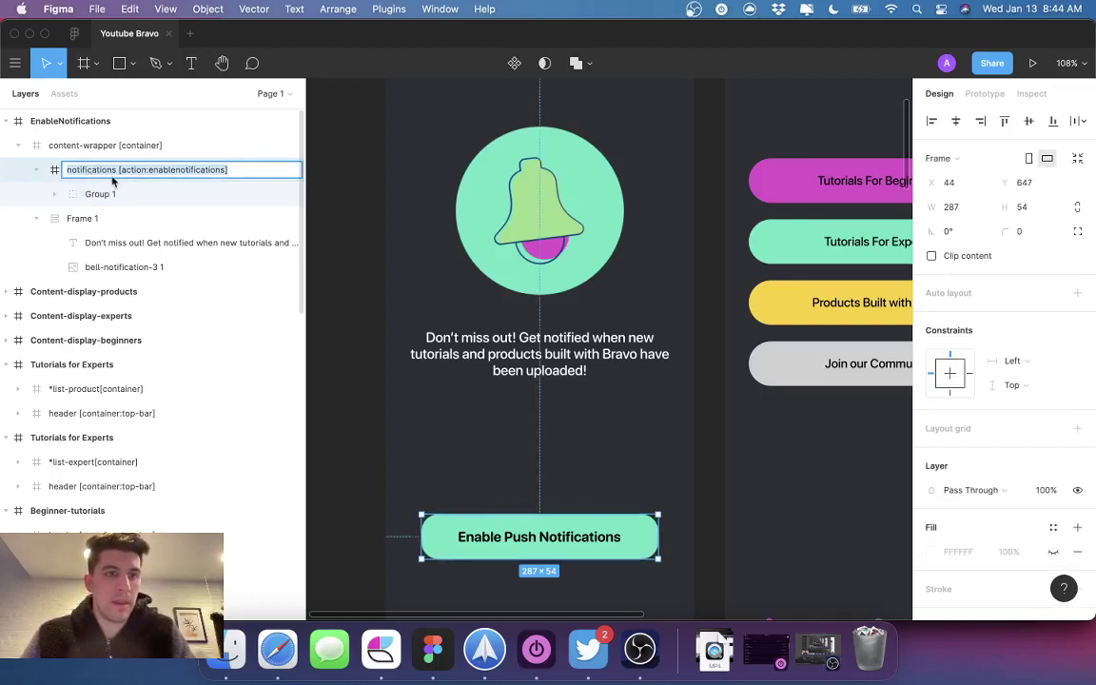
{"action": "left_click", "coordinate": [135, 171]}
{"action": "left_click_drag", "start_coordinate": [228, 171], "coordinate": [119, 171]}
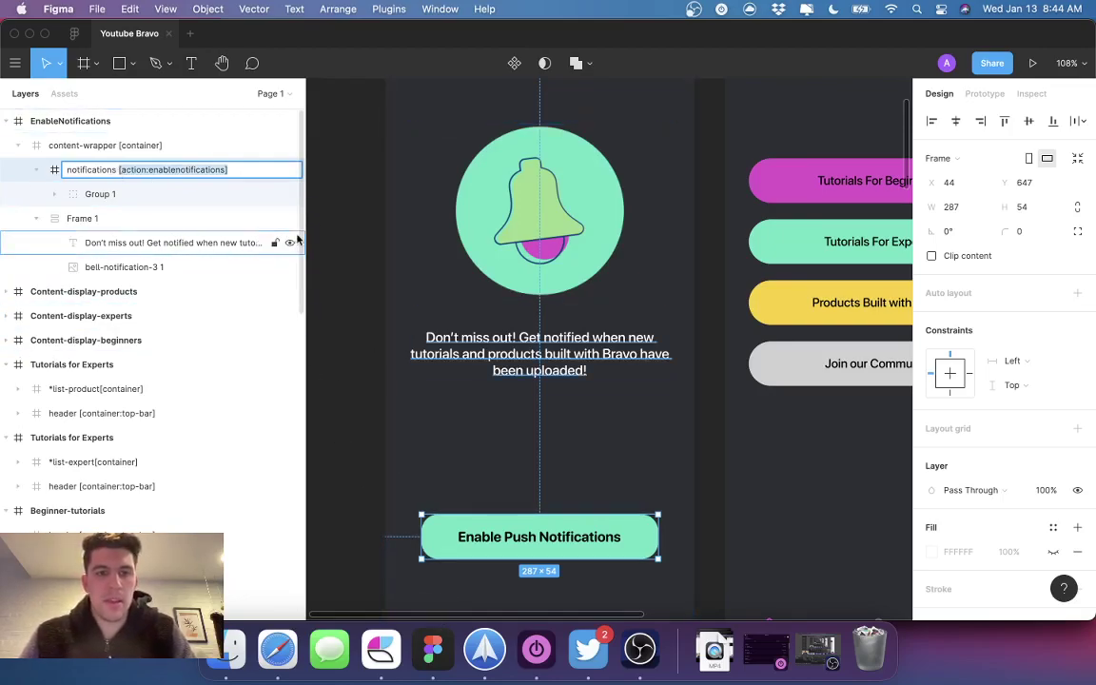
Resync the Bravo Studio project with the Figma file
{"action": "left_click", "coordinate": [276, 650]}
{"action": "left_click", "coordinate": [419, 69]}
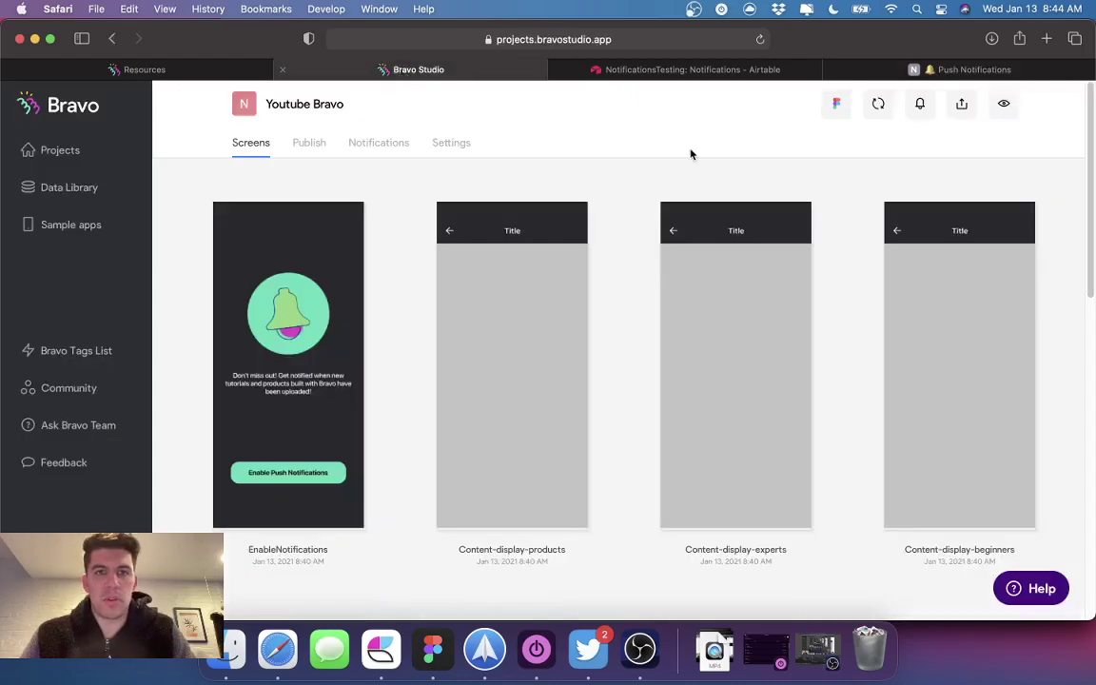
{"action": "left_click", "coordinate": [878, 103]}
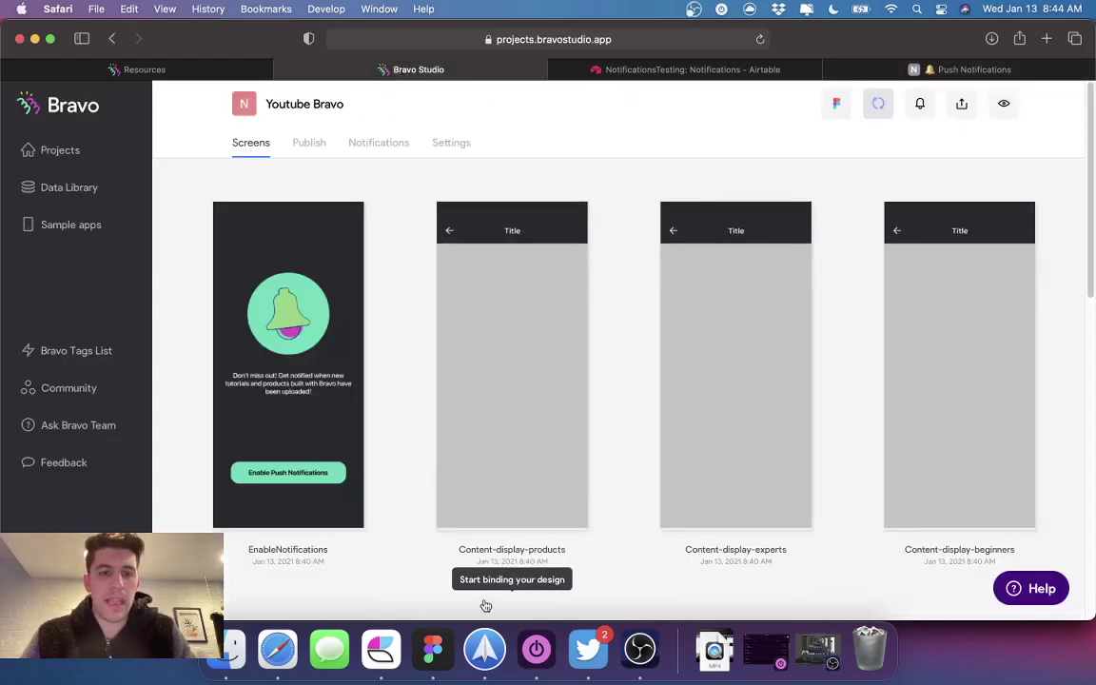
{"action": "left_click", "coordinate": [433, 647]}
Inspect the button's prototype links to Bravo Tutorials and Rectangle 3
{"action": "scroll", "coordinate": [512, 295], "scroll_direction": "down", "scroll_amount": 3}
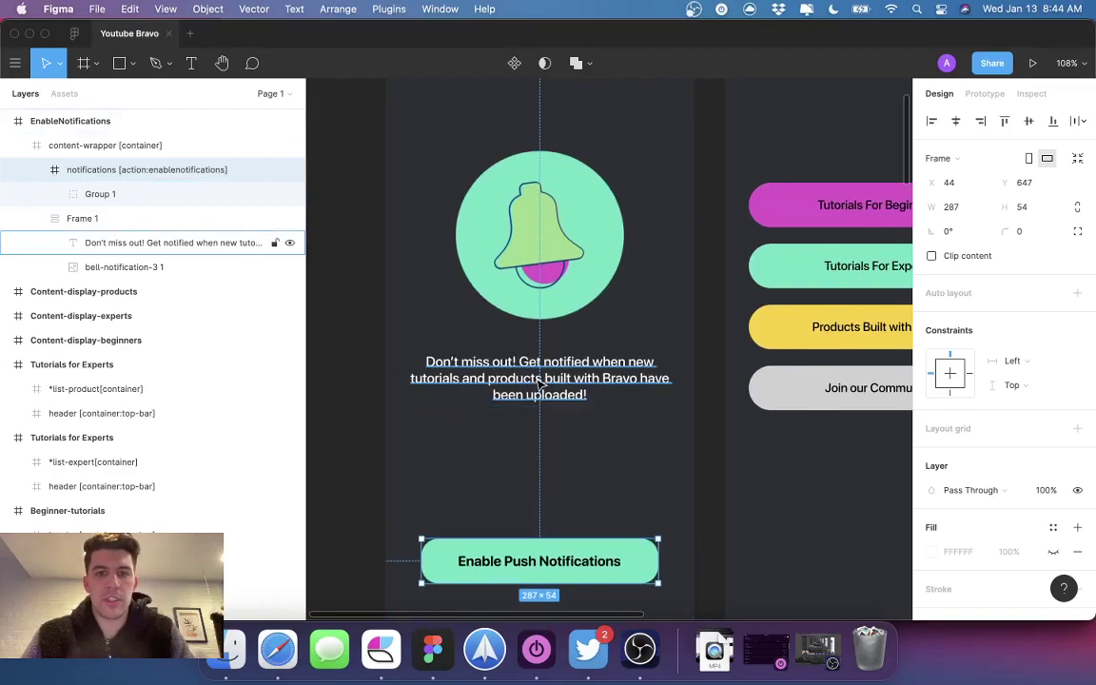
{"action": "left_click", "coordinate": [985, 94]}
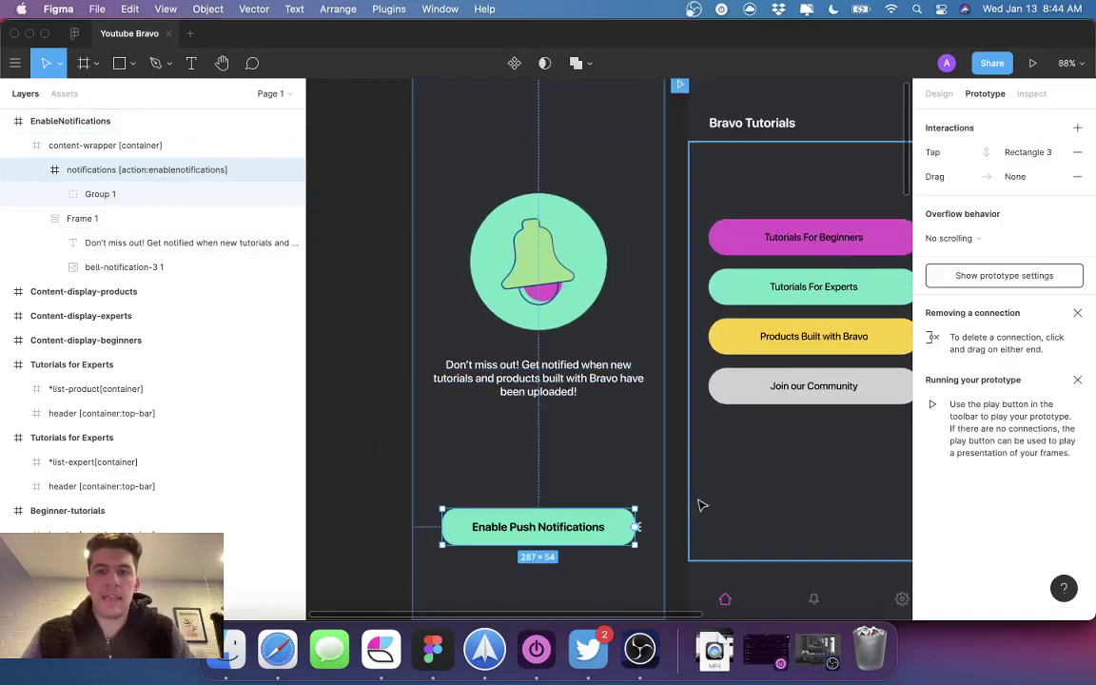
{"action": "left_click_drag", "start_coordinate": [637, 527], "coordinate": [720, 464]}
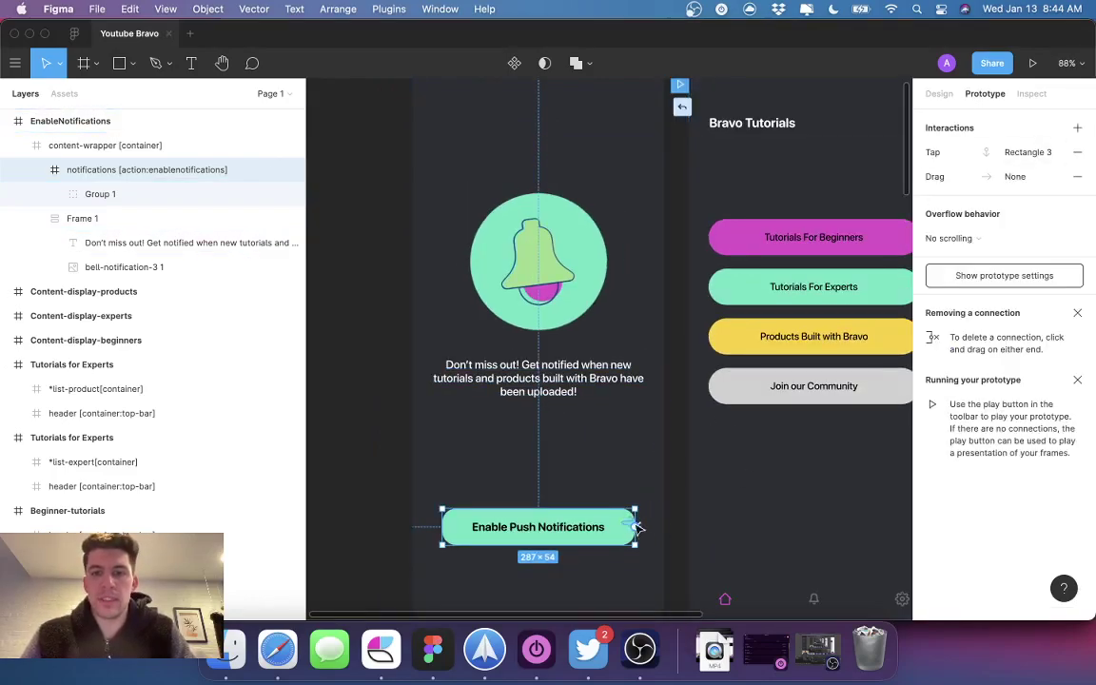
{"action": "left_click_drag", "start_coordinate": [637, 528], "coordinate": [780, 314]}
{"action": "left_click", "coordinate": [896, 157]}
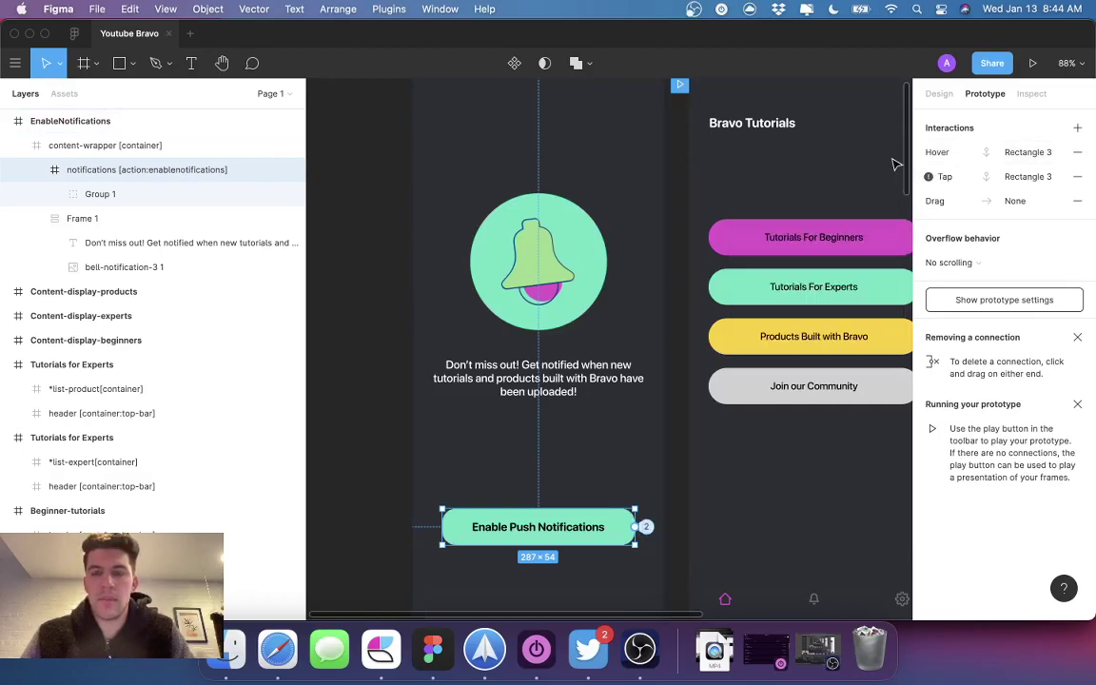
{"action": "left_click", "coordinate": [652, 538]}
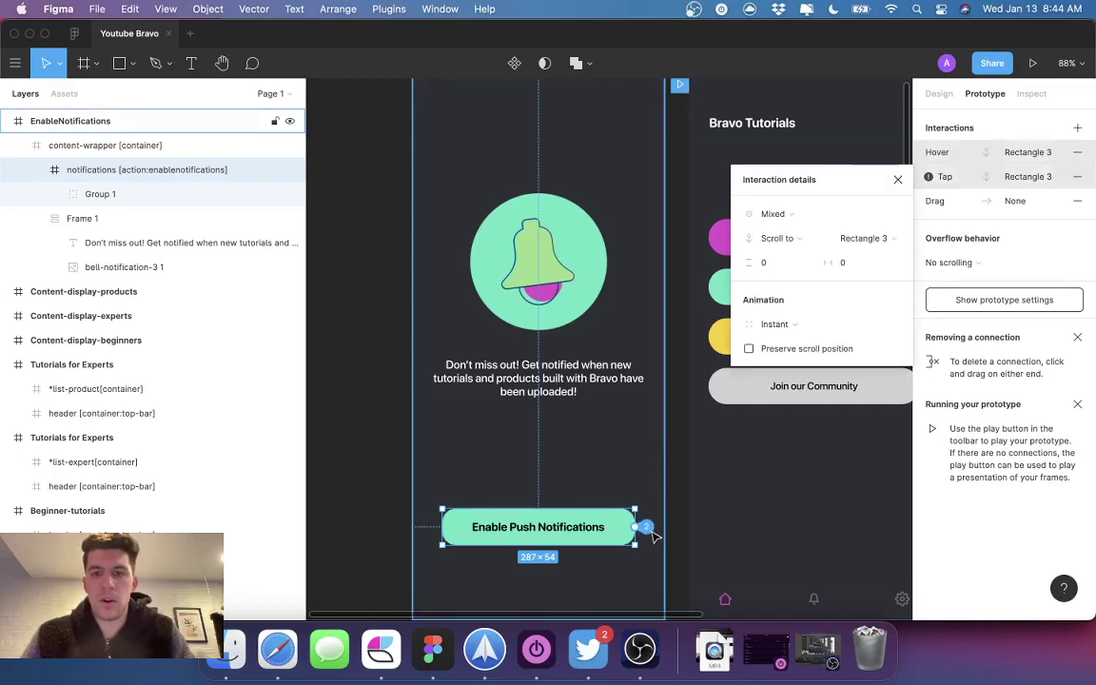
Undo the Home-page connection and remove the button's remaining interactions
{"action": "left_click_drag", "start_coordinate": [646, 526], "coordinate": [723, 347]}
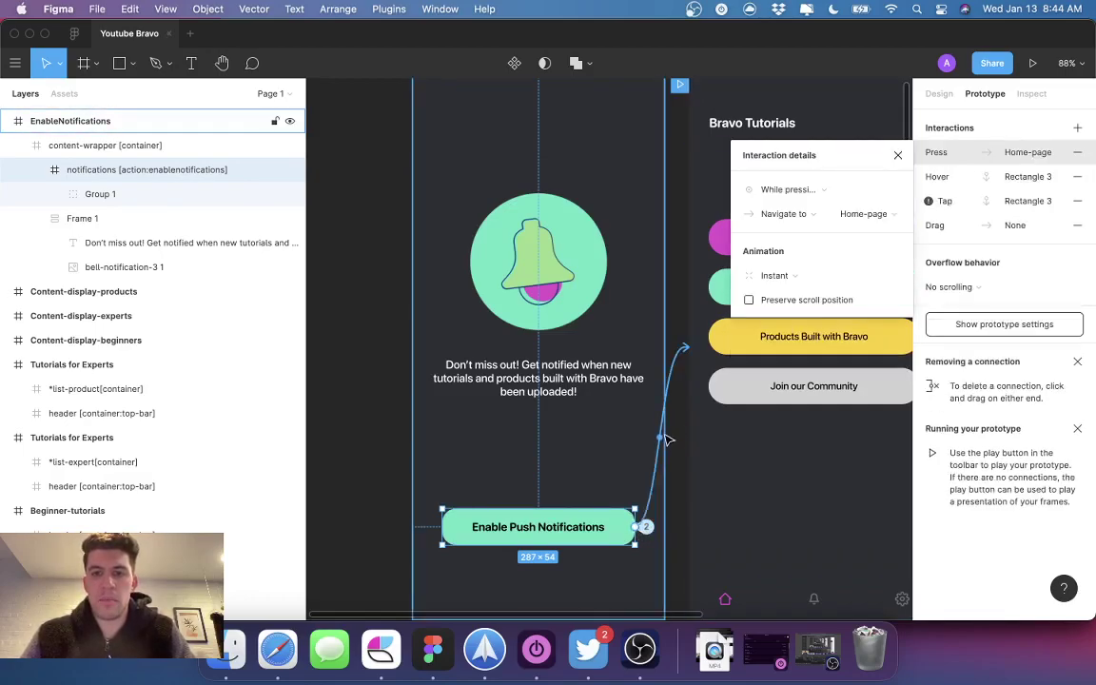
{"action": "key", "text": "ctrl+z"}
{"action": "key", "text": "ctrl+z"}
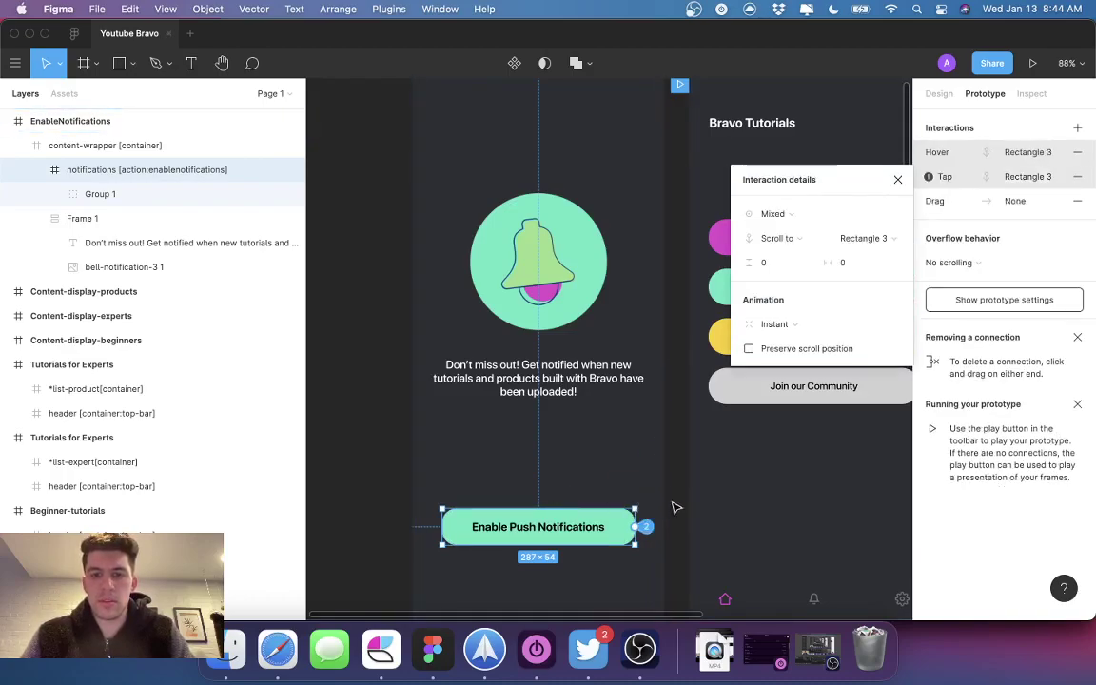
{"action": "key", "text": "ctrl+z"}
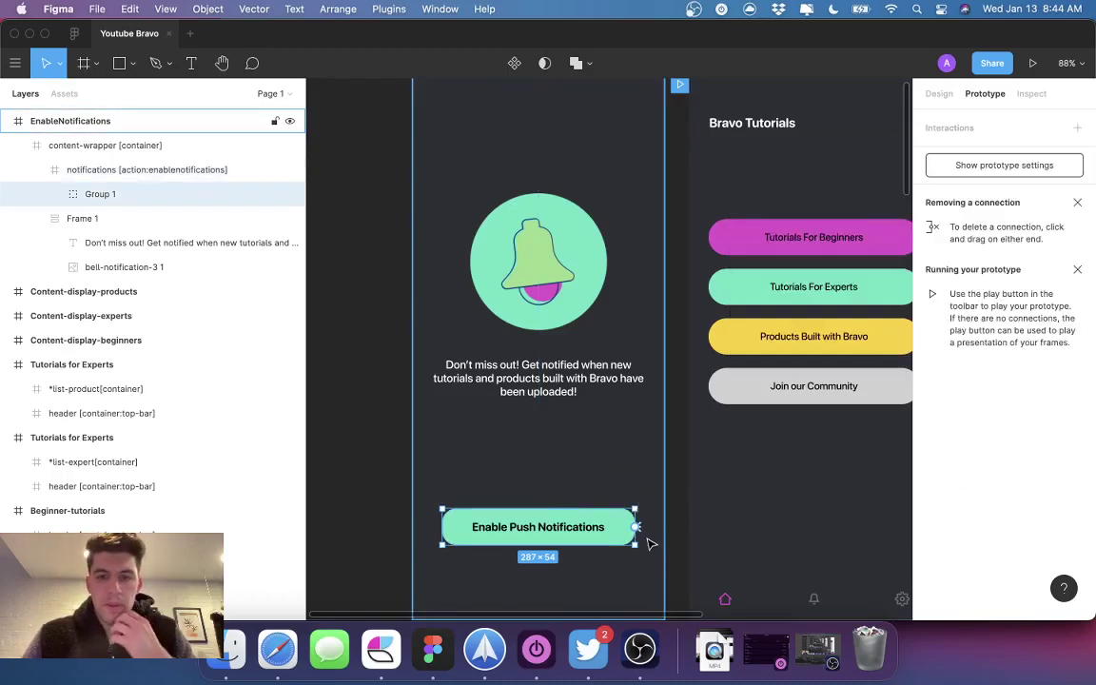
{"action": "scroll", "coordinate": [647, 531], "scroll_direction": "up", "scroll_amount": 10}
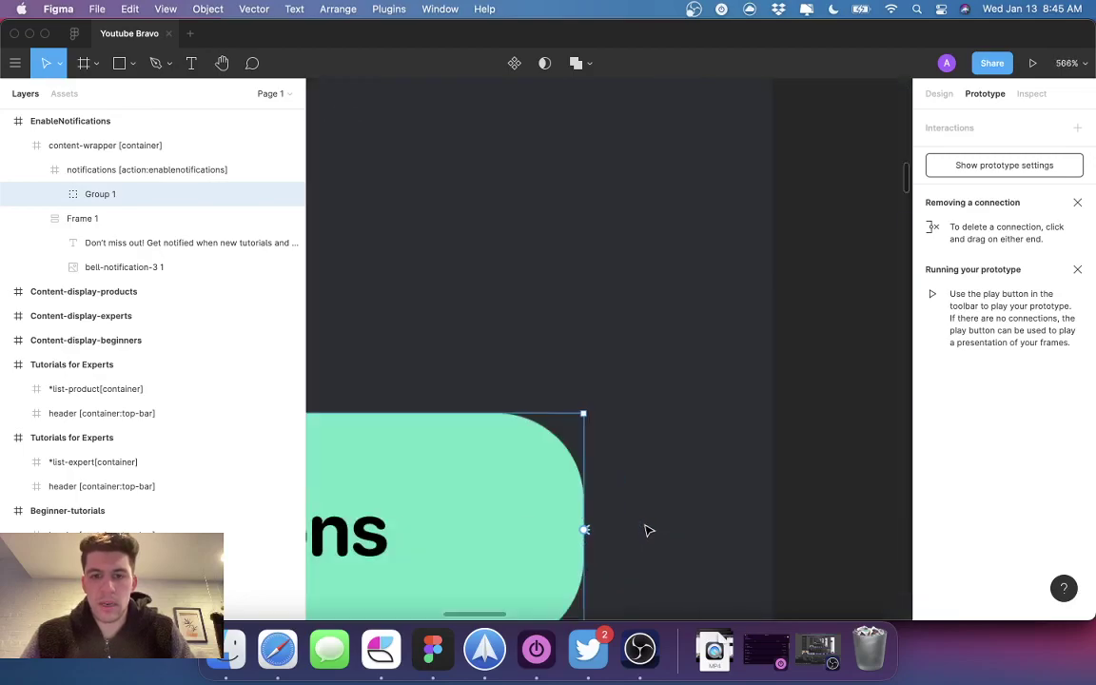
{"action": "scroll", "coordinate": [647, 530], "scroll_direction": "down", "scroll_amount": 10}
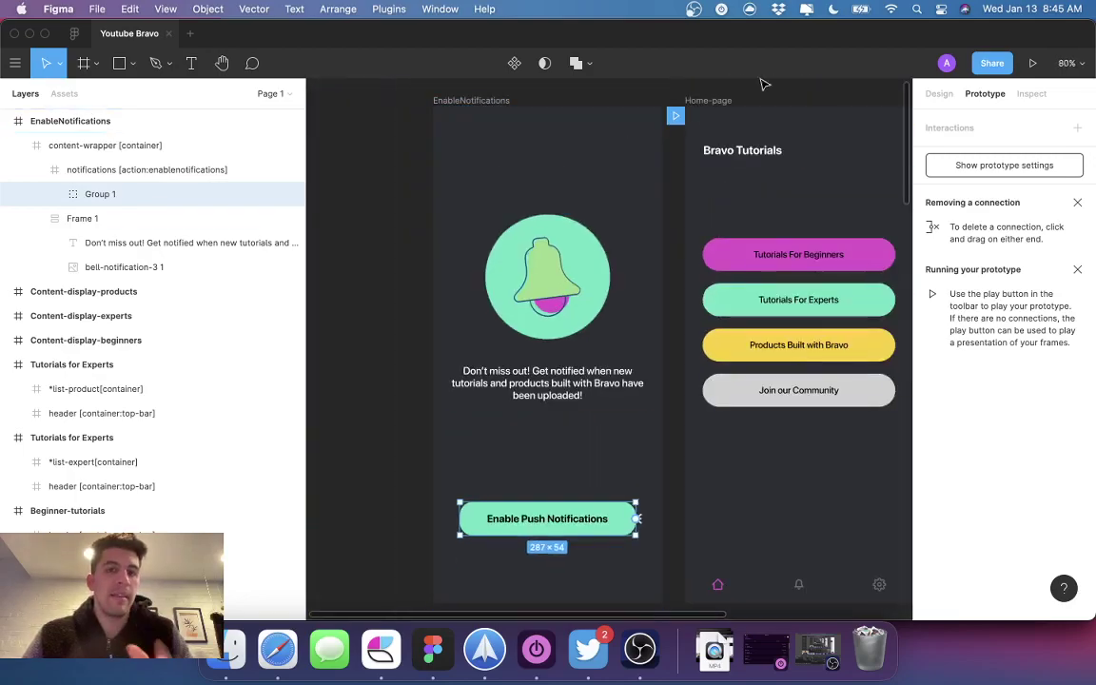
{"action": "left_click", "coordinate": [939, 93]}
Review the finished EnableNotifications screen, then bring up Bravo Studio in Safari
{"action": "left_click", "coordinate": [481, 101]}
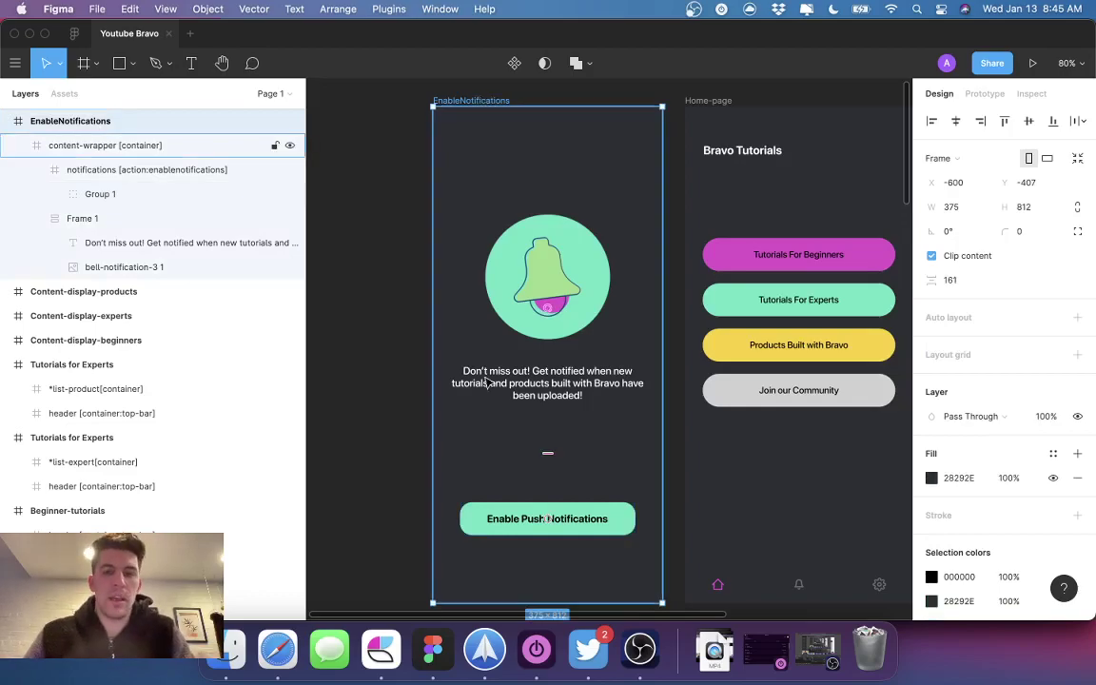
{"action": "scroll", "coordinate": [560, 537], "scroll_direction": "down", "scroll_amount": 3}
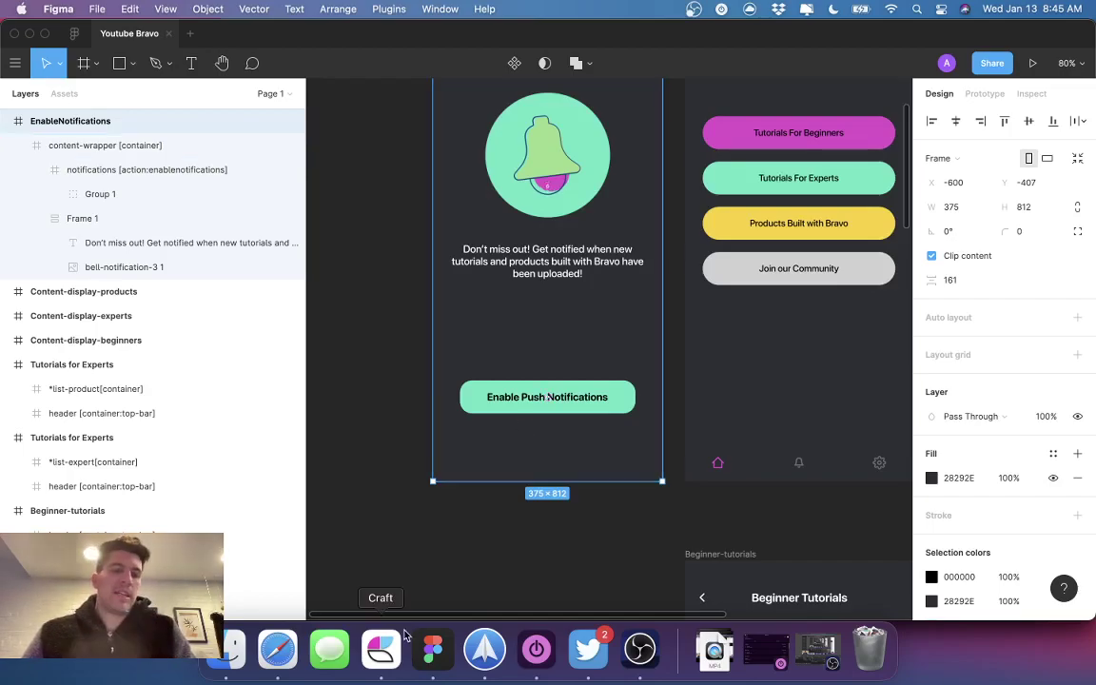
{"action": "left_click", "coordinate": [278, 651]}
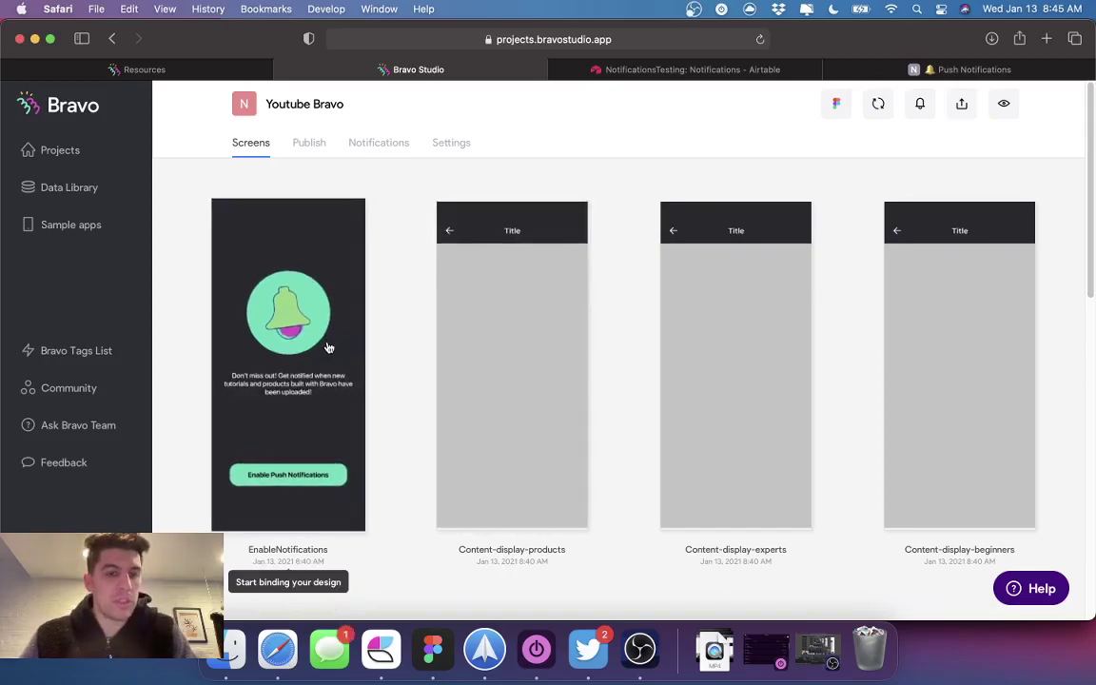
Open the Youtube Bravo project's Notifications tab
{"action": "left_click", "coordinate": [392, 145]}
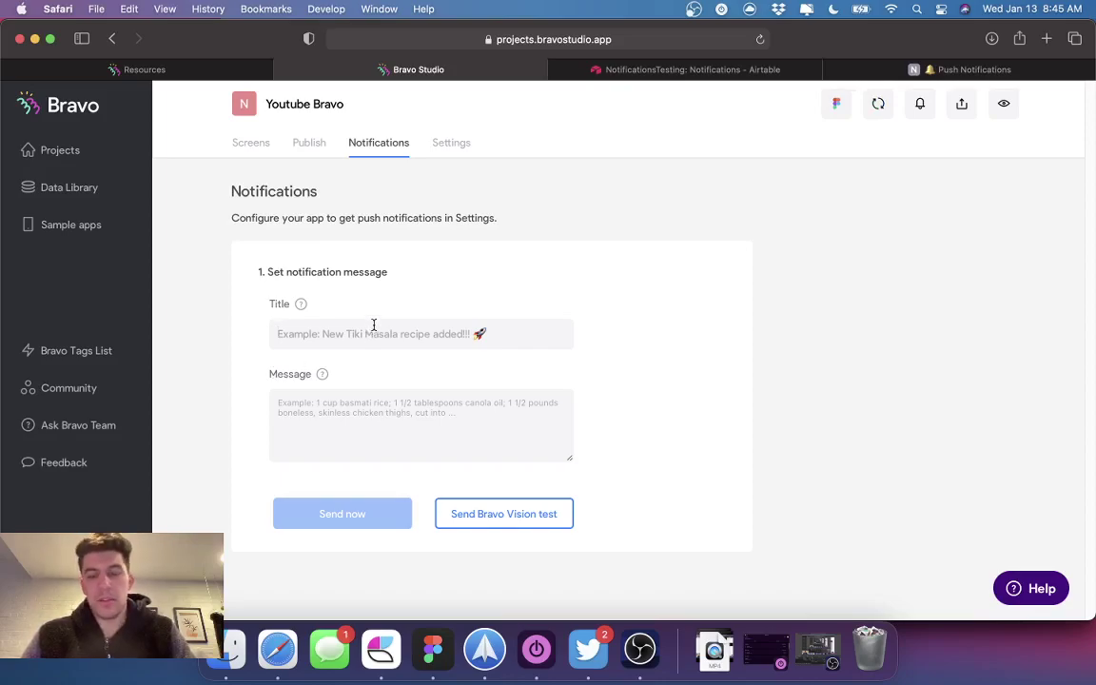
Enter title 'Testing Notifications!!!' and message 'This is a test!!!!'
{"action": "left_click", "coordinate": [374, 324]}
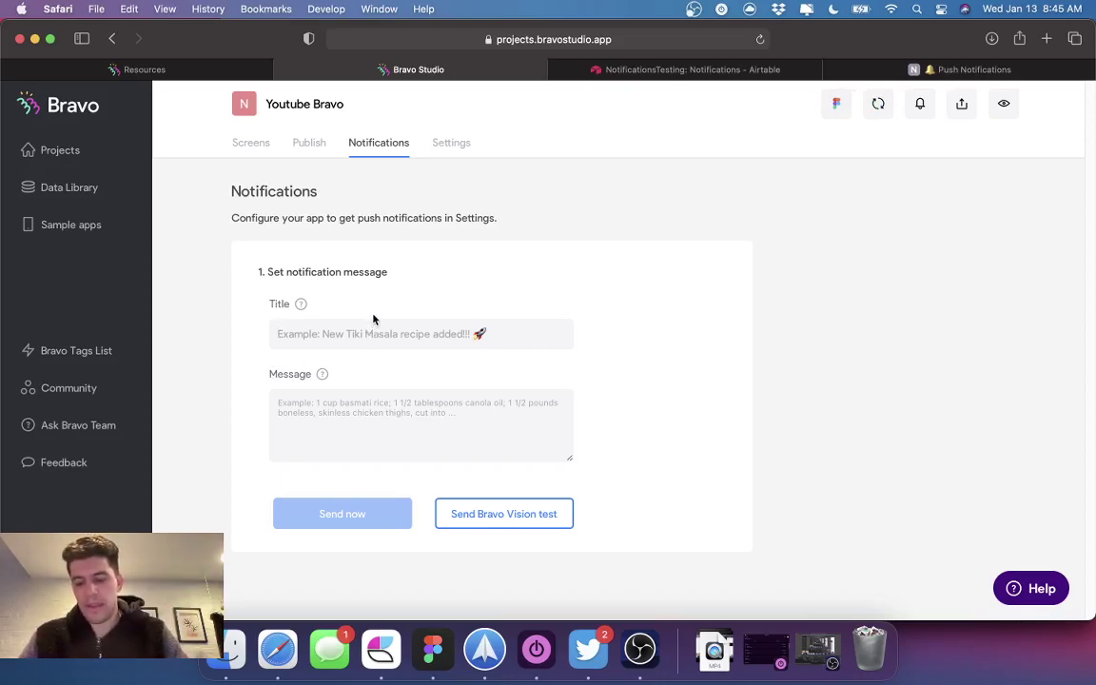
{"action": "type", "text": "Testing Notifications!!!"}
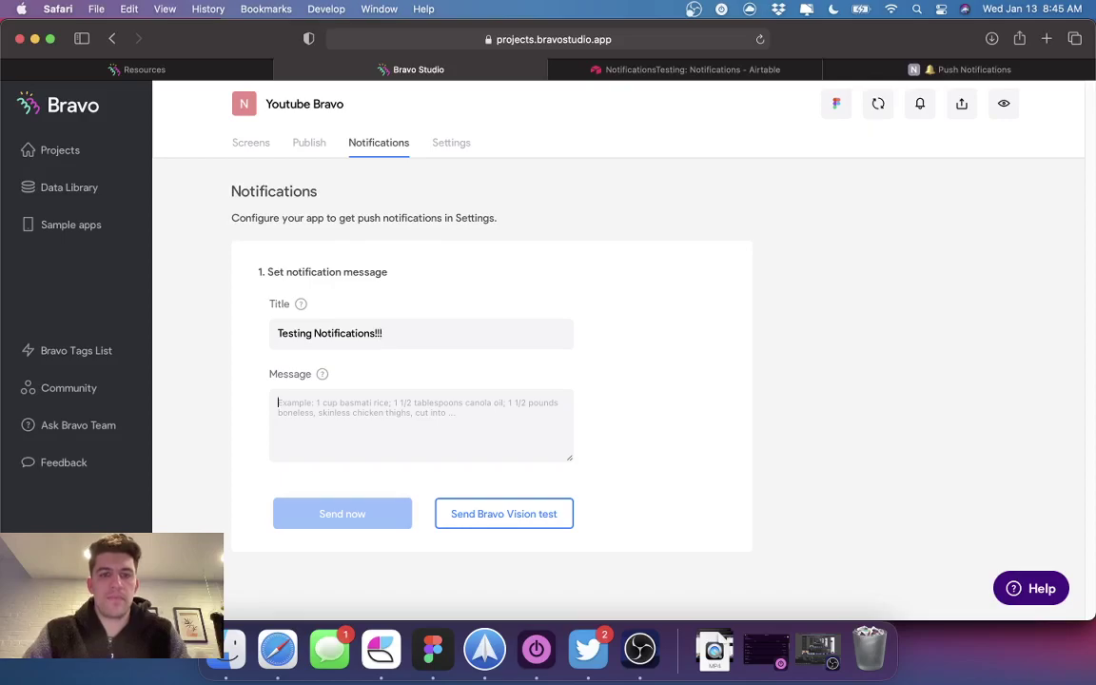
{"action": "type", "text": "This is a test!!!!"}
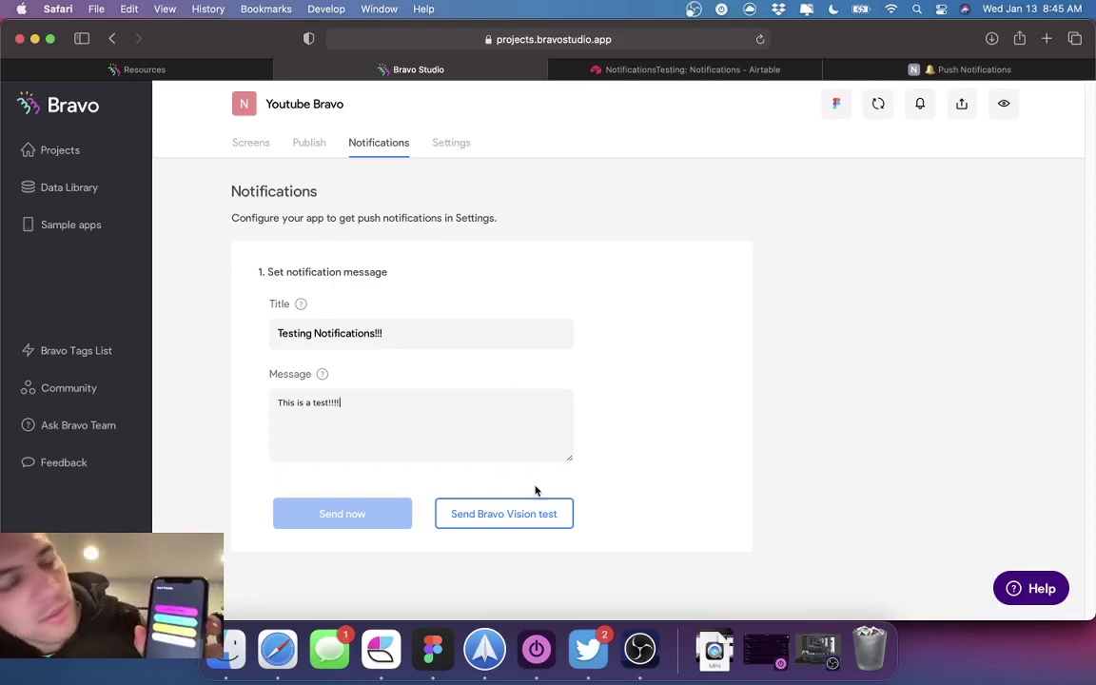
{"action": "left_click", "coordinate": [639, 650]}
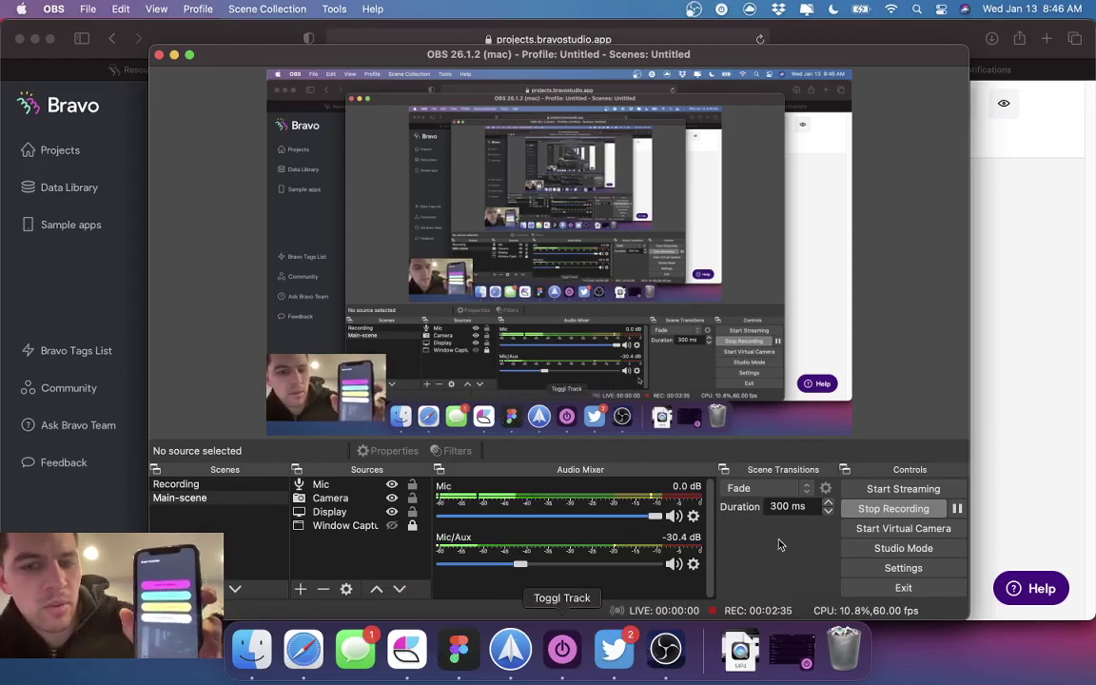
{"action": "left_click", "coordinate": [999, 286]}
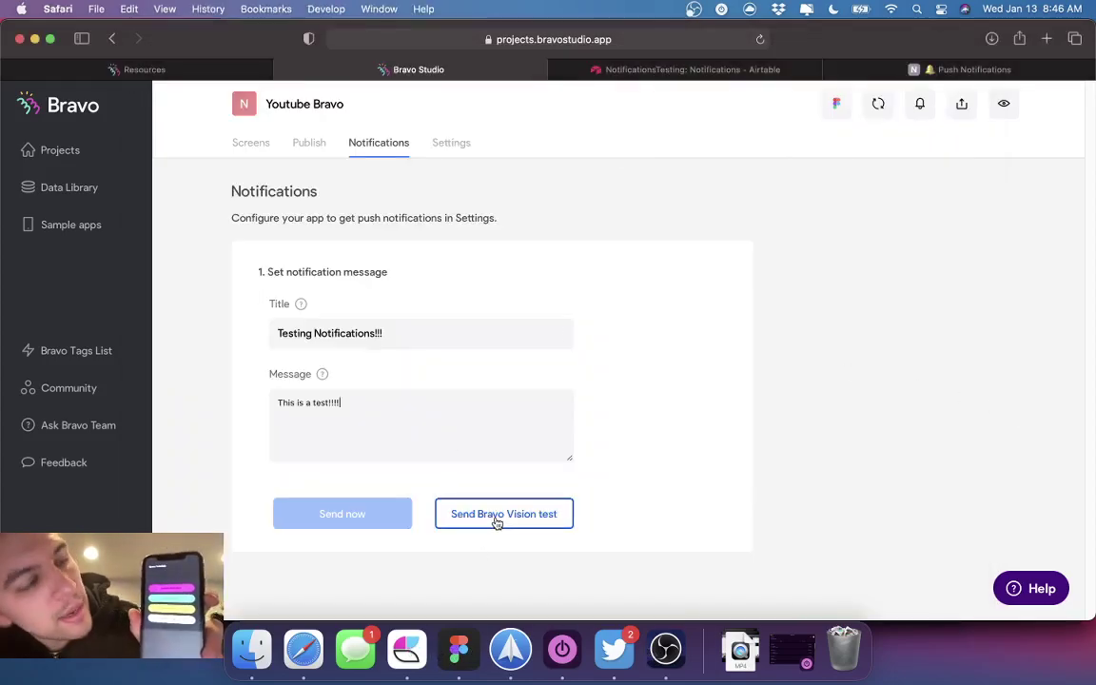
Send the Bravo Vision test notification and confirm the Notification sent toast
{"action": "left_click", "coordinate": [496, 514]}
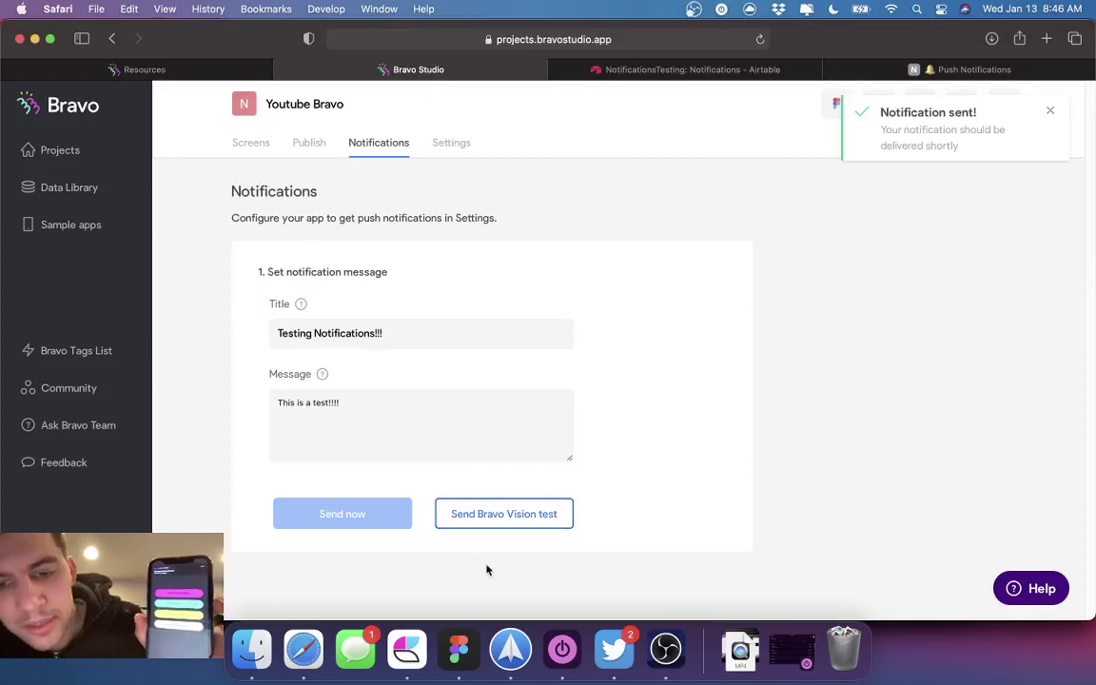
{"action": "left_click", "coordinate": [666, 647]}
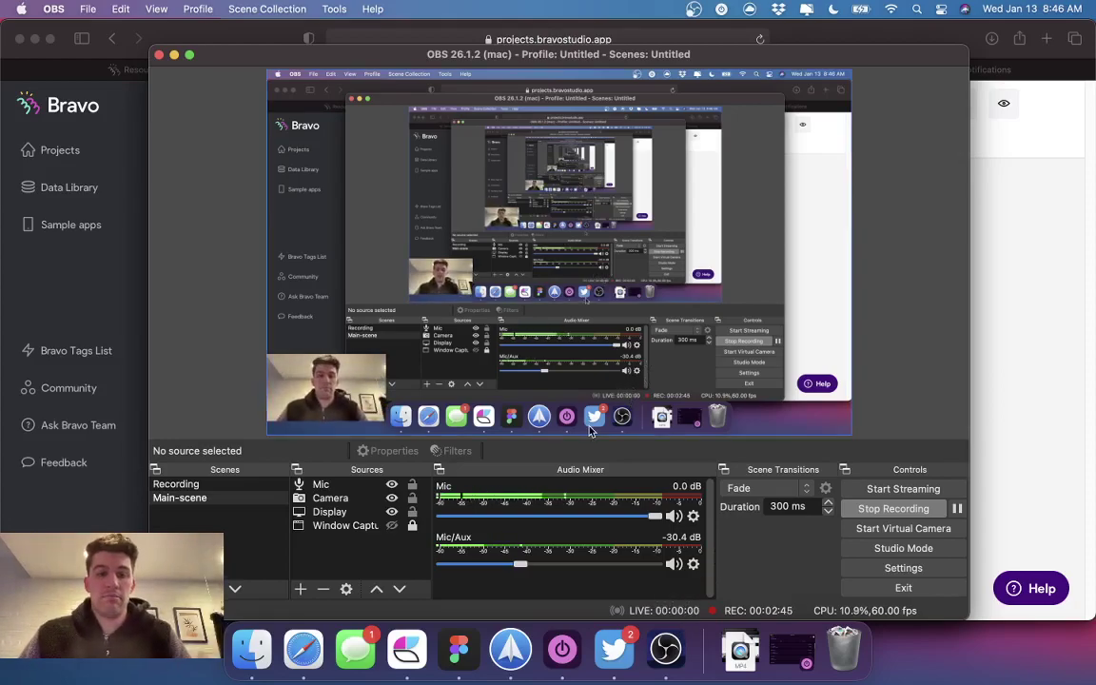
{"action": "left_click", "coordinate": [990, 467]}
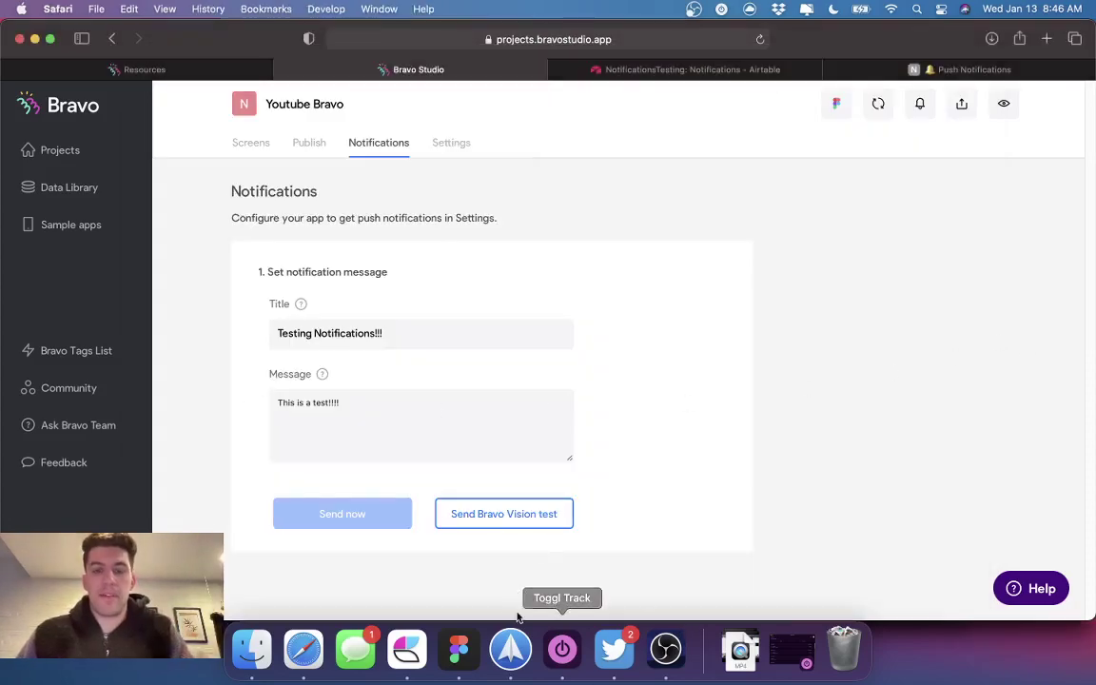
{"action": "left_click", "coordinate": [458, 650]}
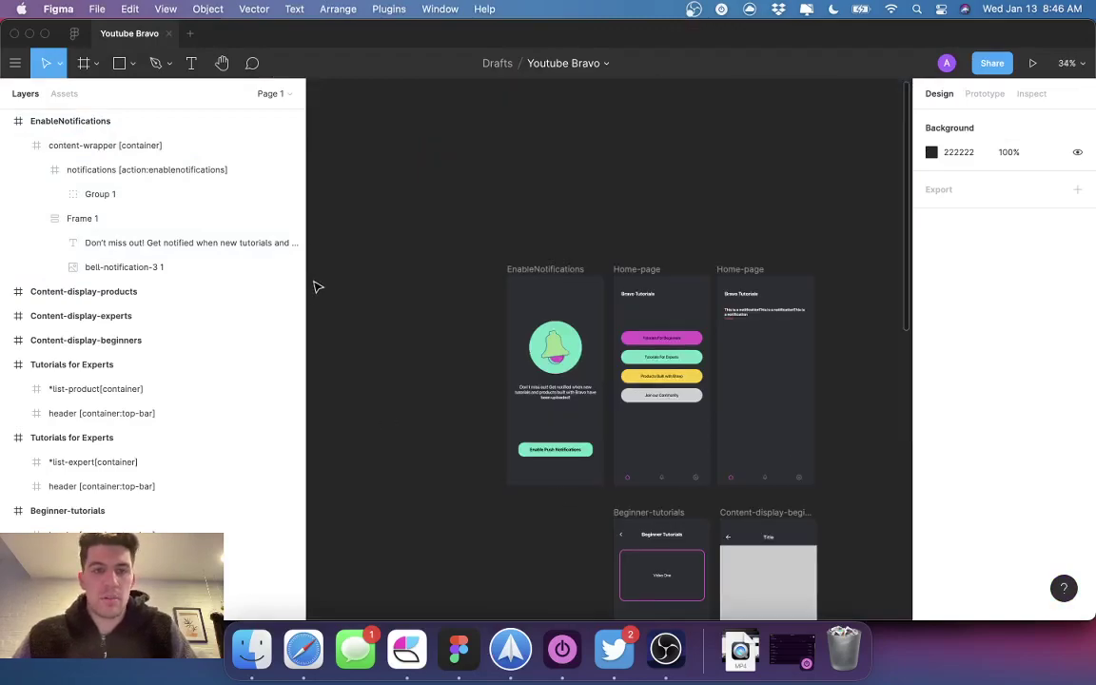
Narrow the Layers panel and select the second Home-page screen
{"action": "left_click_drag", "start_coordinate": [305, 285], "coordinate": [198, 275]}
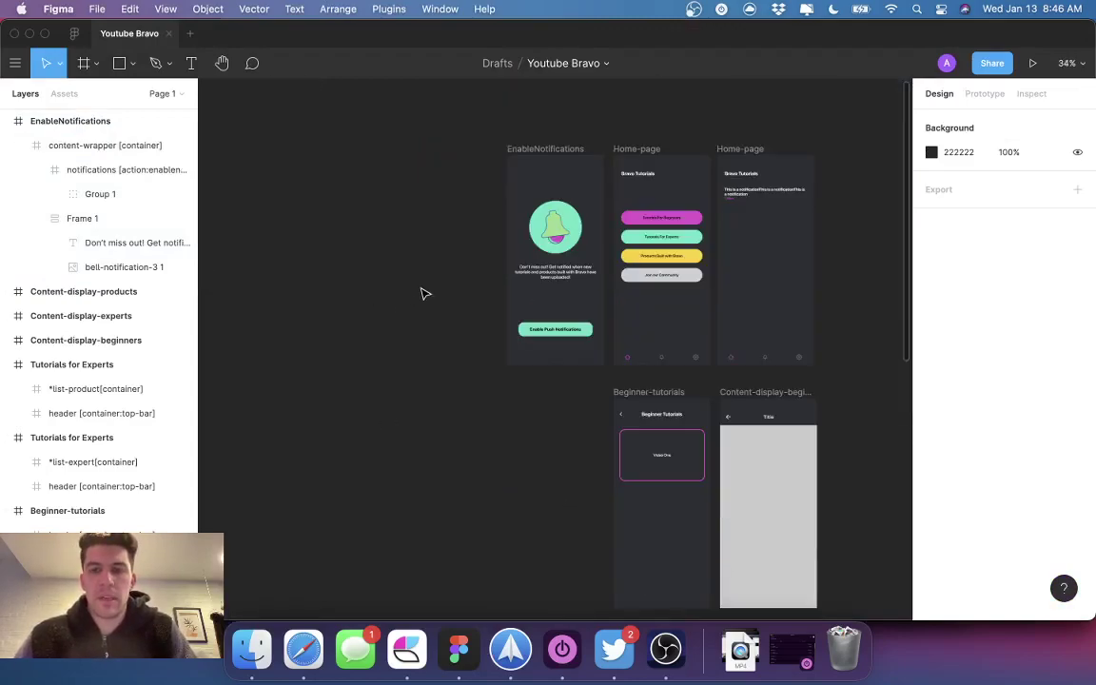
{"action": "scroll", "coordinate": [426, 288], "scroll_direction": "down", "scroll_amount": 3}
{"action": "scroll", "coordinate": [425, 288], "scroll_direction": "right", "scroll_amount": 4}
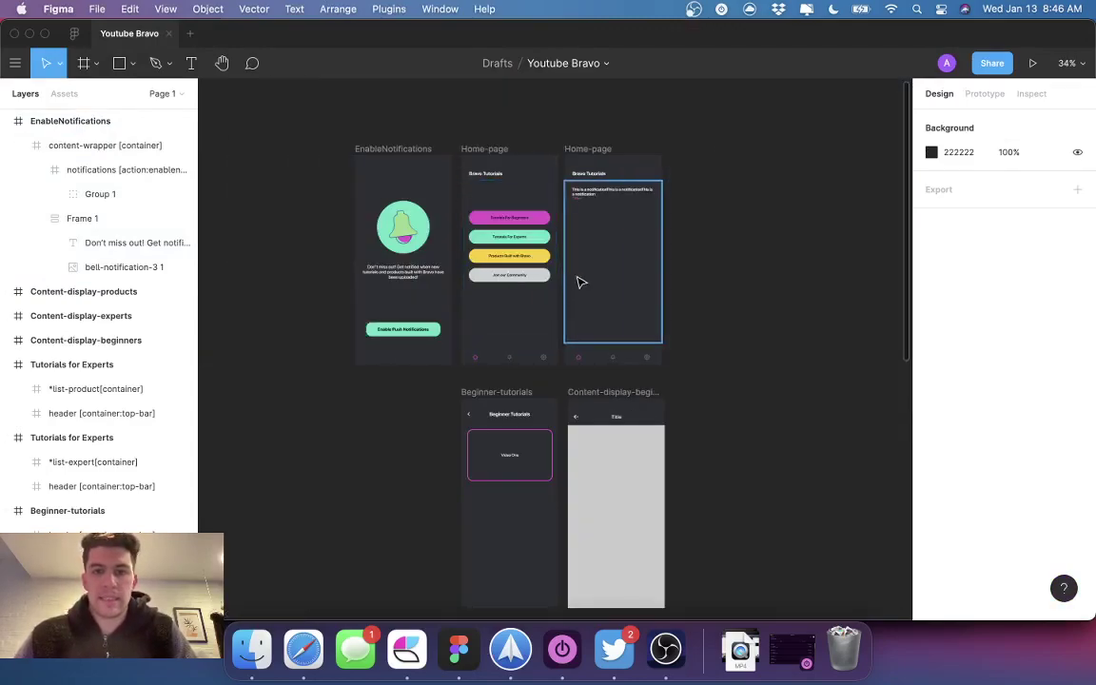
{"action": "scroll", "coordinate": [580, 282], "scroll_direction": "up", "scroll_amount": 5}
{"action": "scroll", "coordinate": [533, 260], "scroll_direction": "down", "scroll_amount": 5}
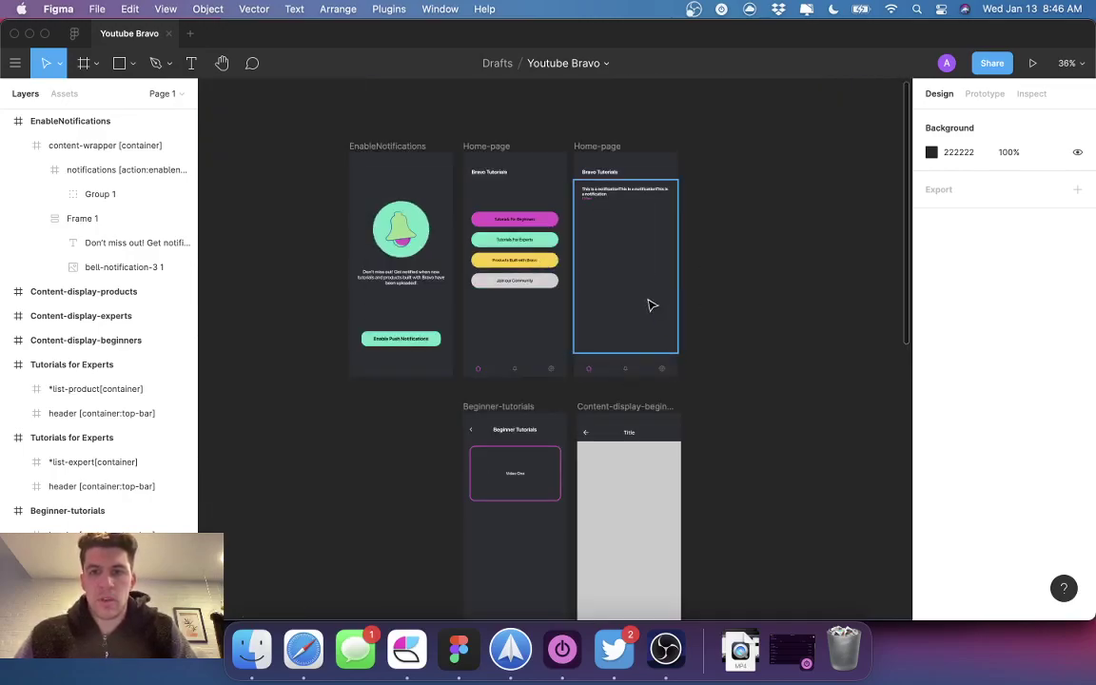
{"action": "left_click", "coordinate": [626, 210]}
{"action": "scroll", "coordinate": [666, 279], "scroll_direction": "left", "scroll_amount": 3}
{"action": "scroll", "coordinate": [667, 279], "scroll_direction": "up", "scroll_amount": 1}
{"action": "scroll", "coordinate": [588, 269], "scroll_direction": "right", "scroll_amount": 5}
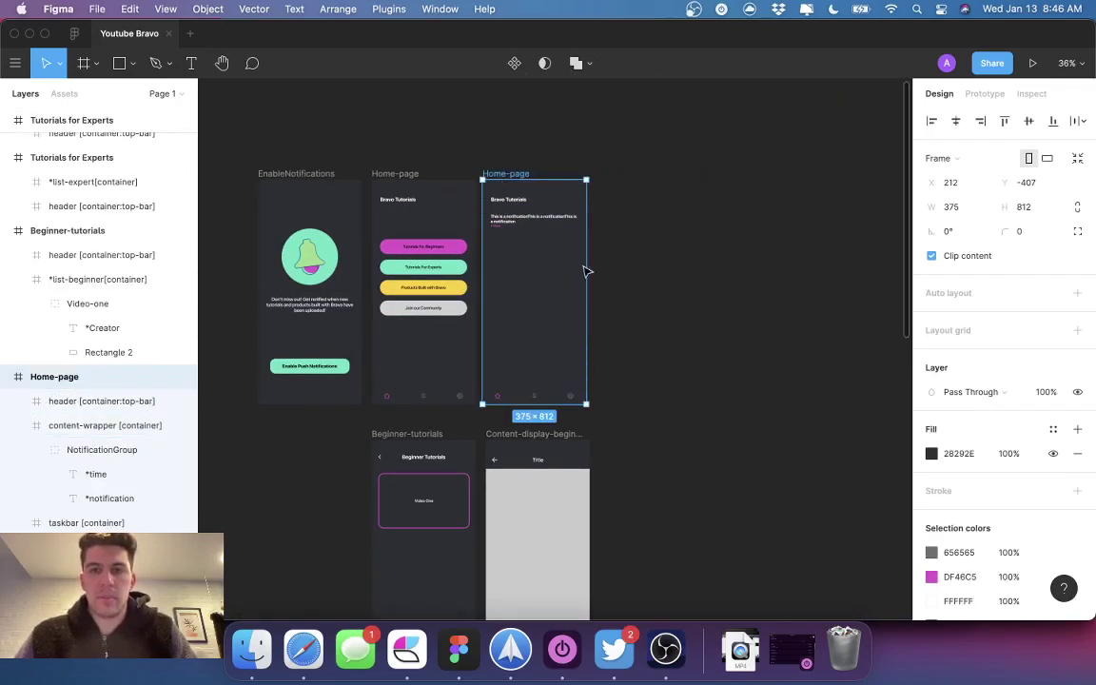
{"action": "scroll", "coordinate": [522, 262], "scroll_direction": "right", "scroll_amount": 1}
{"action": "scroll", "coordinate": [519, 257], "scroll_direction": "up", "scroll_amount": 5}
{"action": "scroll", "coordinate": [485, 165], "scroll_direction": "down", "scroll_amount": 5}
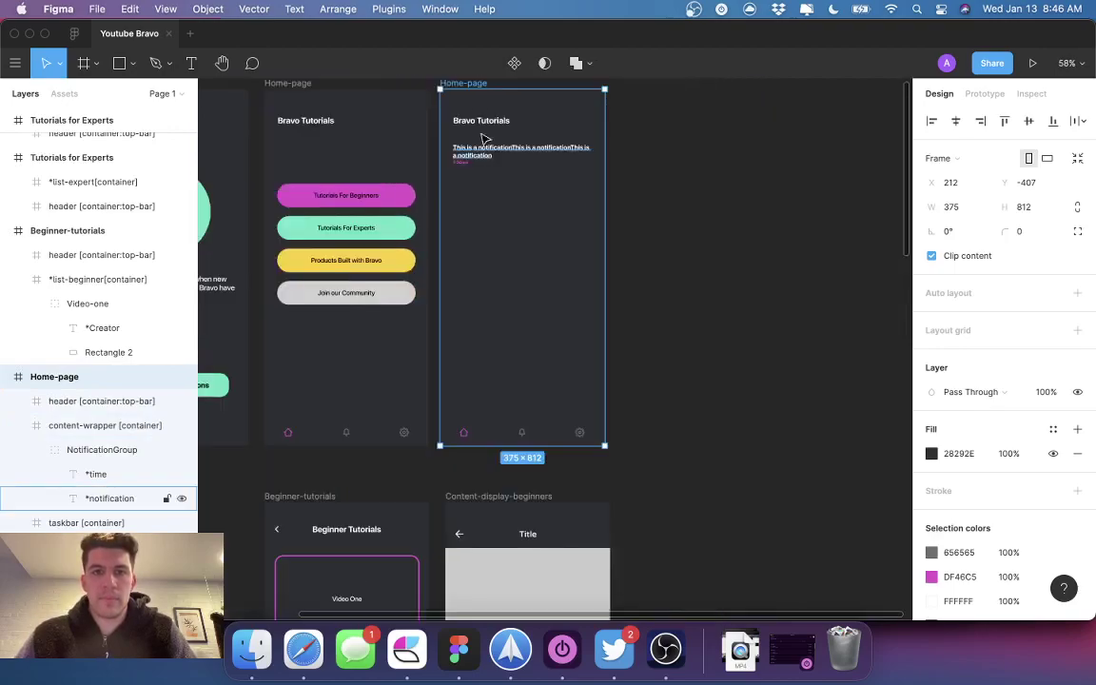
Change the second Home-page's Bravo Tutorials heading to Notifications
{"action": "double_click", "coordinate": [468, 120]}
{"action": "type", "text": "Notifcations"}
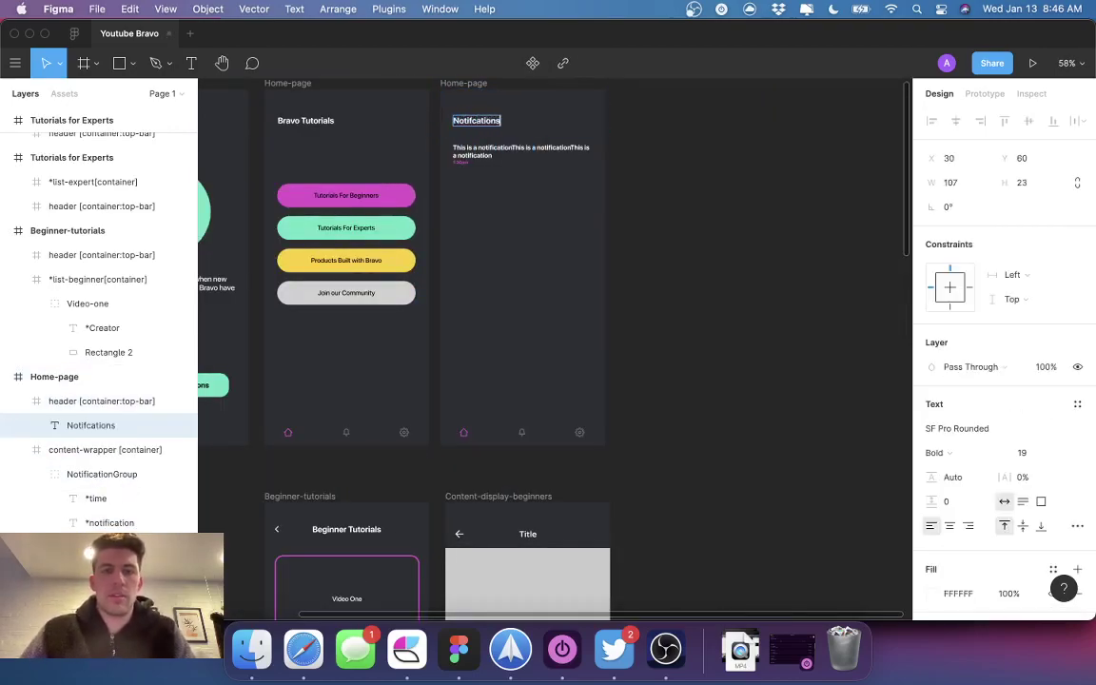
{"action": "key", "text": "Escape"}
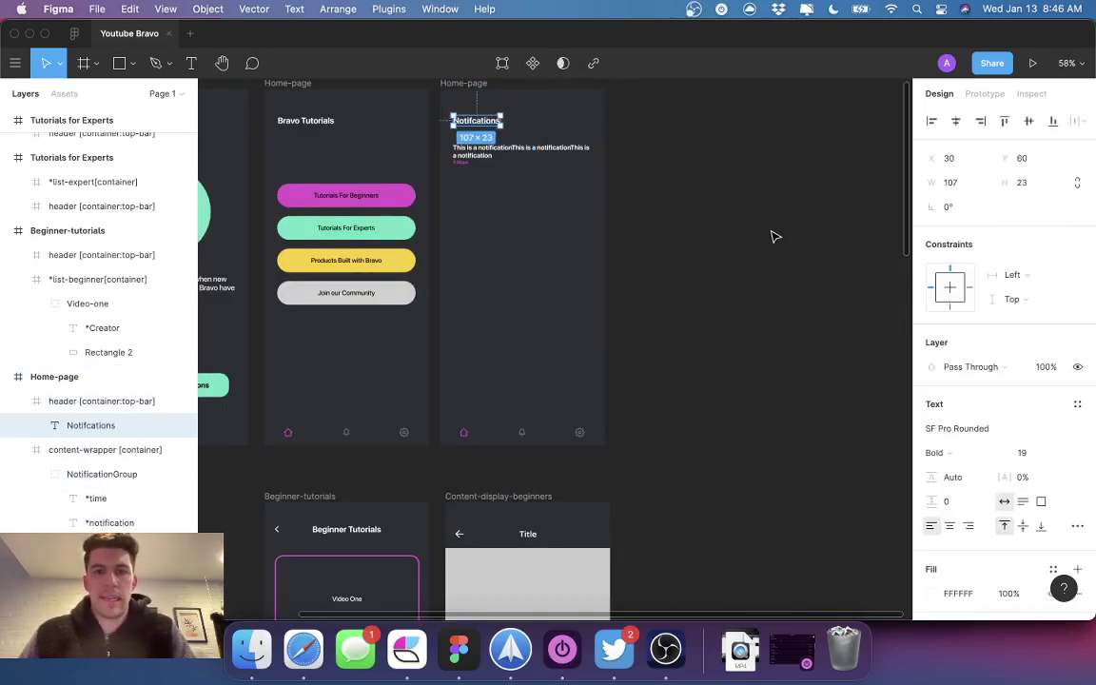
{"action": "left_click", "coordinate": [686, 268]}
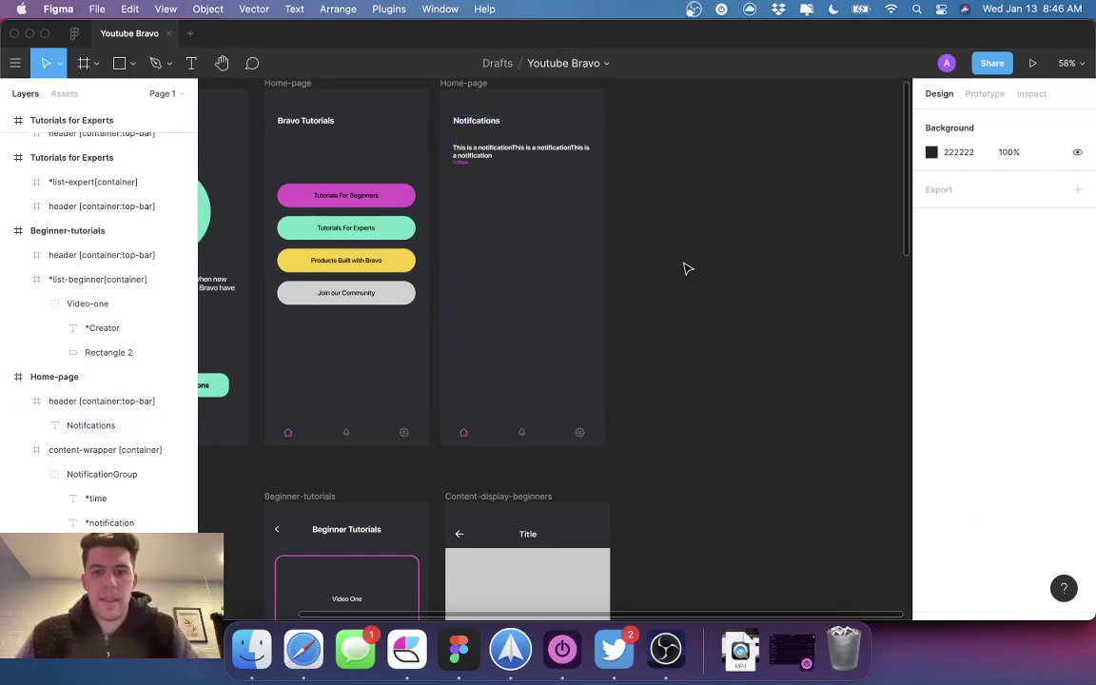
Inspect the bottom taskbar, its Settings icon and the Join our Community button
{"action": "left_click", "coordinate": [583, 436]}
{"action": "left_click", "coordinate": [771, 419]}
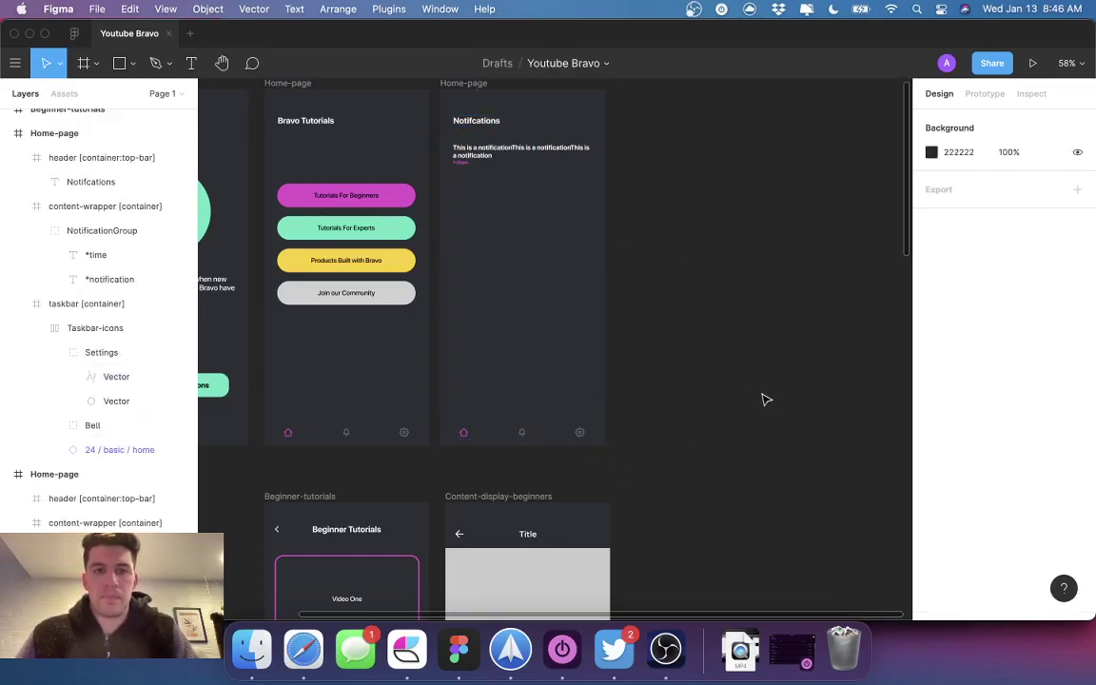
{"action": "scroll", "coordinate": [738, 381], "scroll_direction": "down", "scroll_amount": 2}
{"action": "scroll", "coordinate": [713, 363], "scroll_direction": "right", "scroll_amount": 3}
{"action": "scroll", "coordinate": [666, 381], "scroll_direction": "right", "scroll_amount": 3}
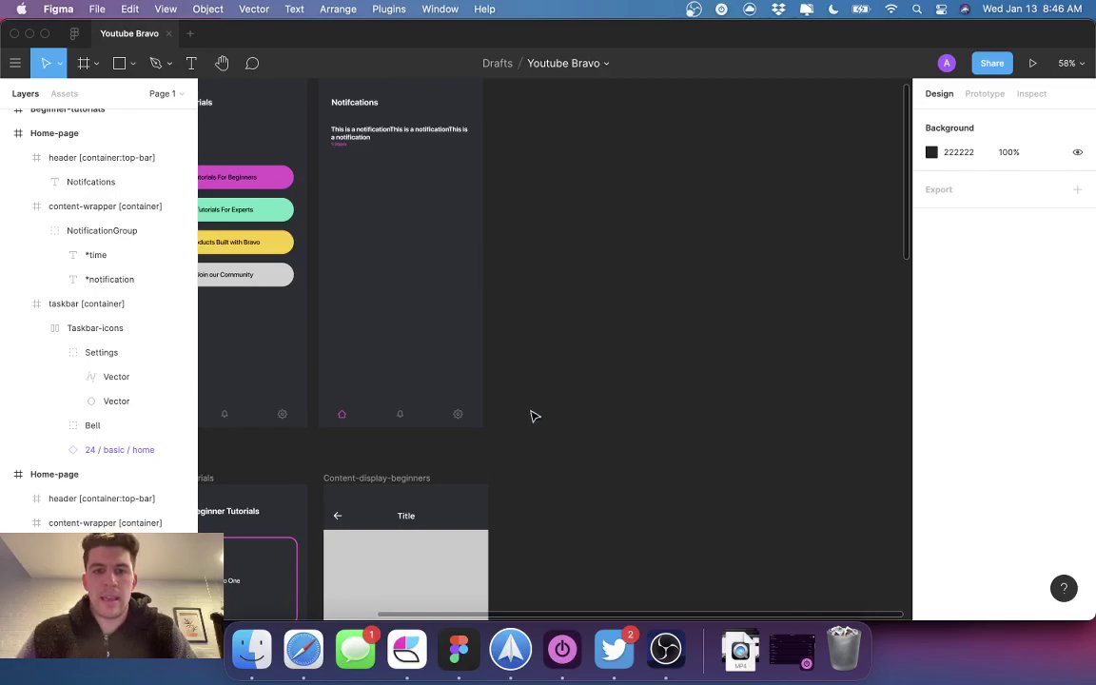
{"action": "left_click", "coordinate": [460, 416]}
{"action": "scroll", "coordinate": [631, 318], "scroll_direction": "down", "scroll_amount": 5}
{"action": "scroll", "coordinate": [571, 286], "scroll_direction": "left", "scroll_amount": 6}
{"action": "scroll", "coordinate": [571, 285], "scroll_direction": "left", "scroll_amount": 4}
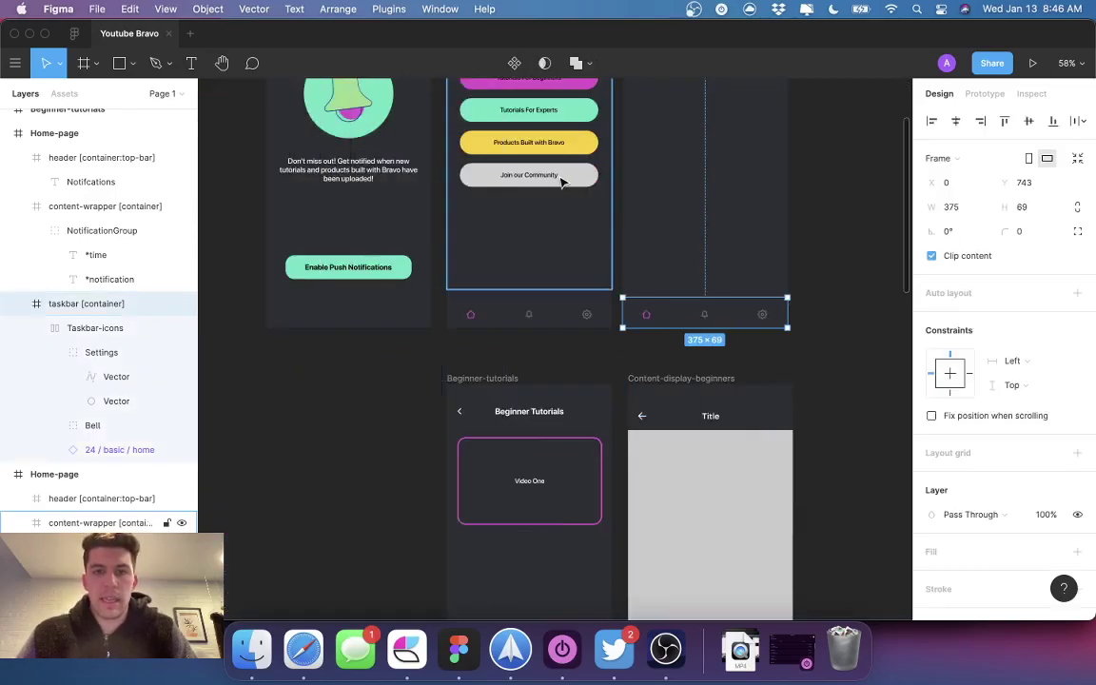
{"action": "left_click", "coordinate": [502, 171]}
{"action": "scroll", "coordinate": [809, 290], "scroll_direction": "up", "scroll_amount": 5}
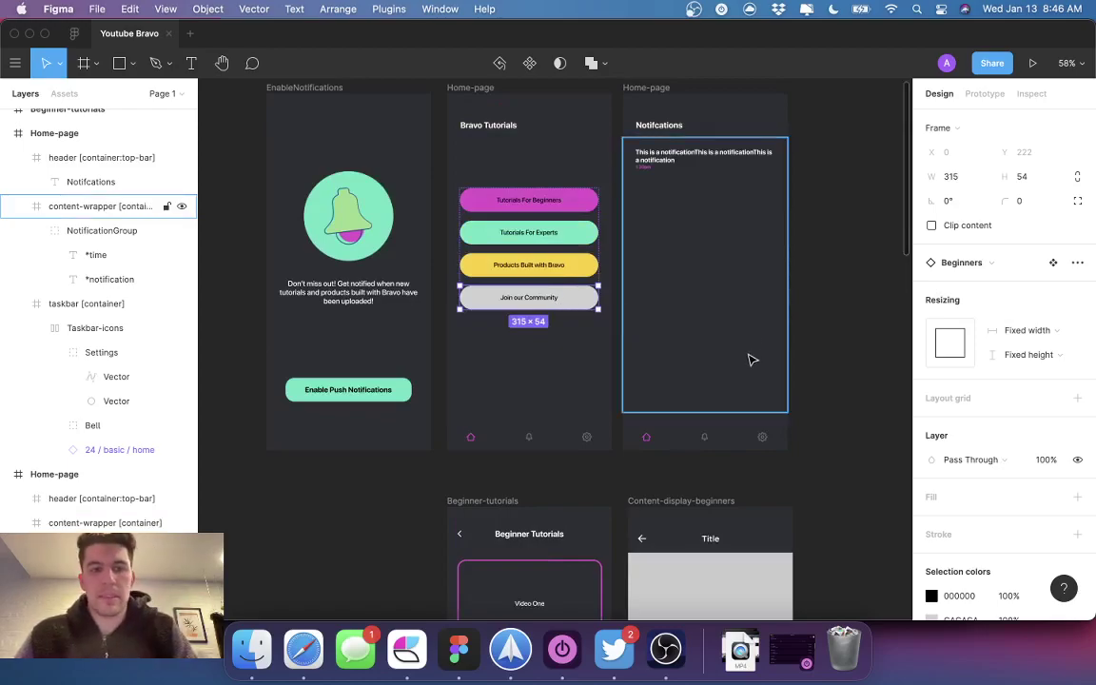
{"action": "scroll", "coordinate": [685, 375], "scroll_direction": "right", "scroll_amount": 3}
Examine the taskbar icon group and Settings icon, panning around the Notifications screen
{"action": "double_click", "coordinate": [617, 438]}
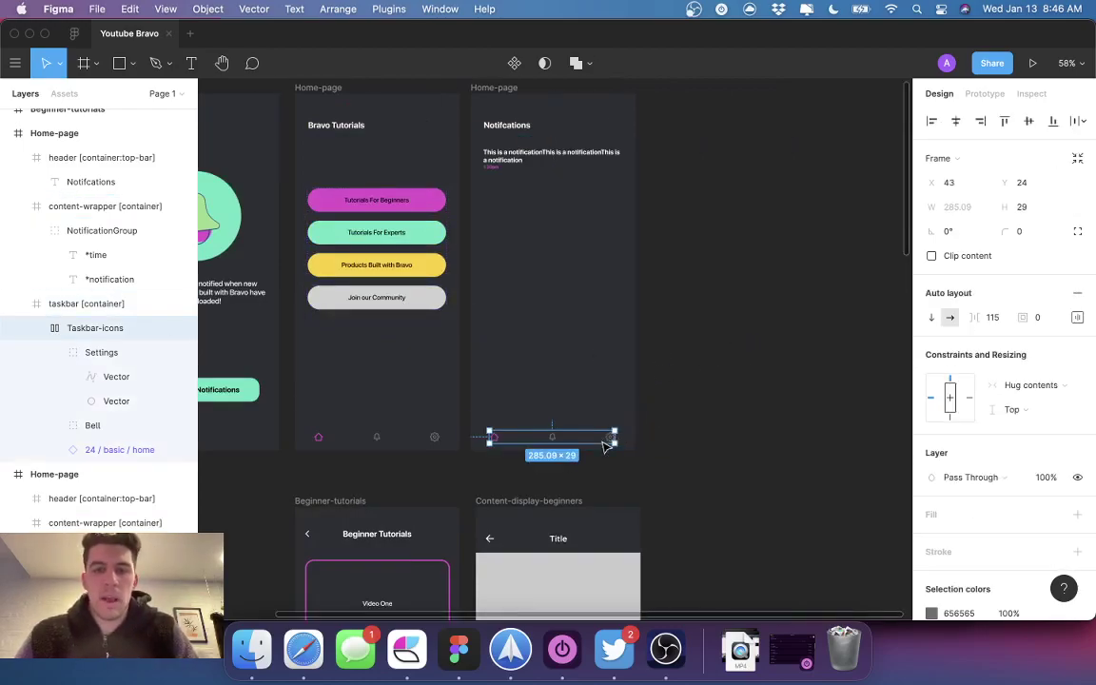
{"action": "left_click", "coordinate": [715, 379]}
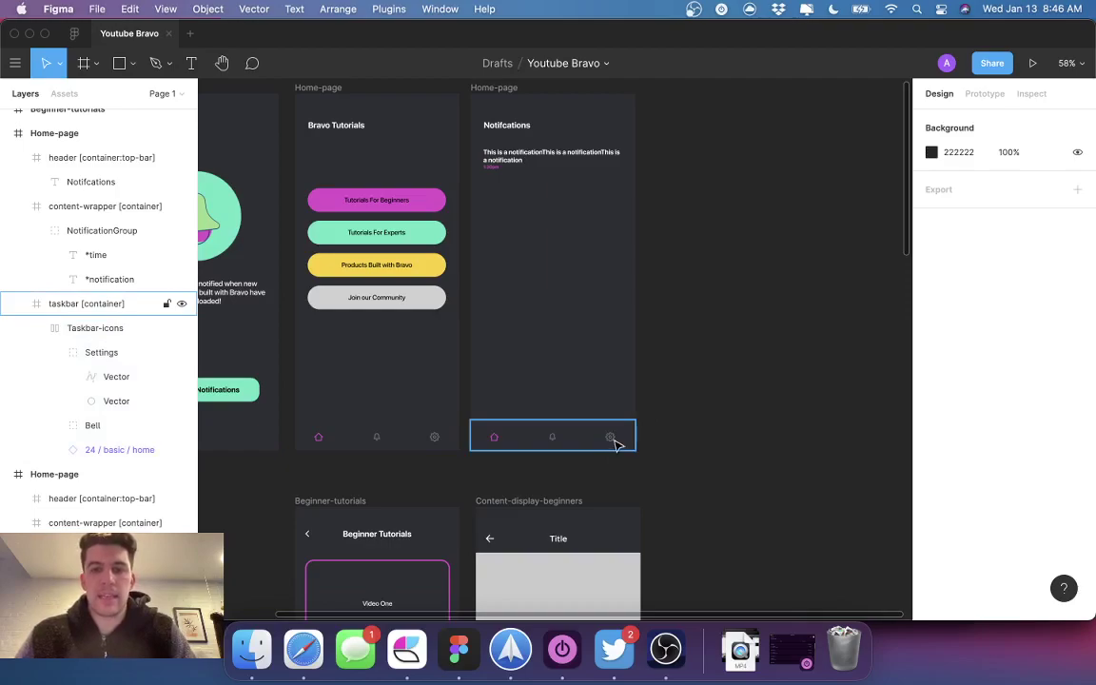
{"action": "double_click", "coordinate": [612, 439]}
{"action": "left_click", "coordinate": [738, 407]}
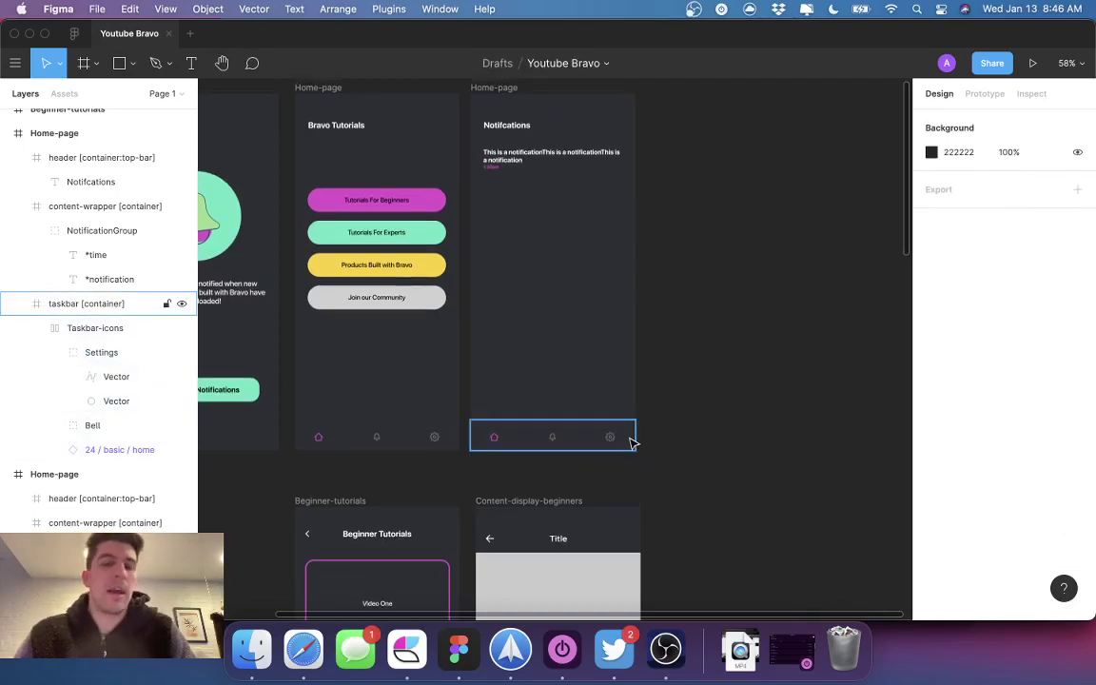
{"action": "left_click", "coordinate": [615, 446]}
{"action": "left_click", "coordinate": [714, 418]}
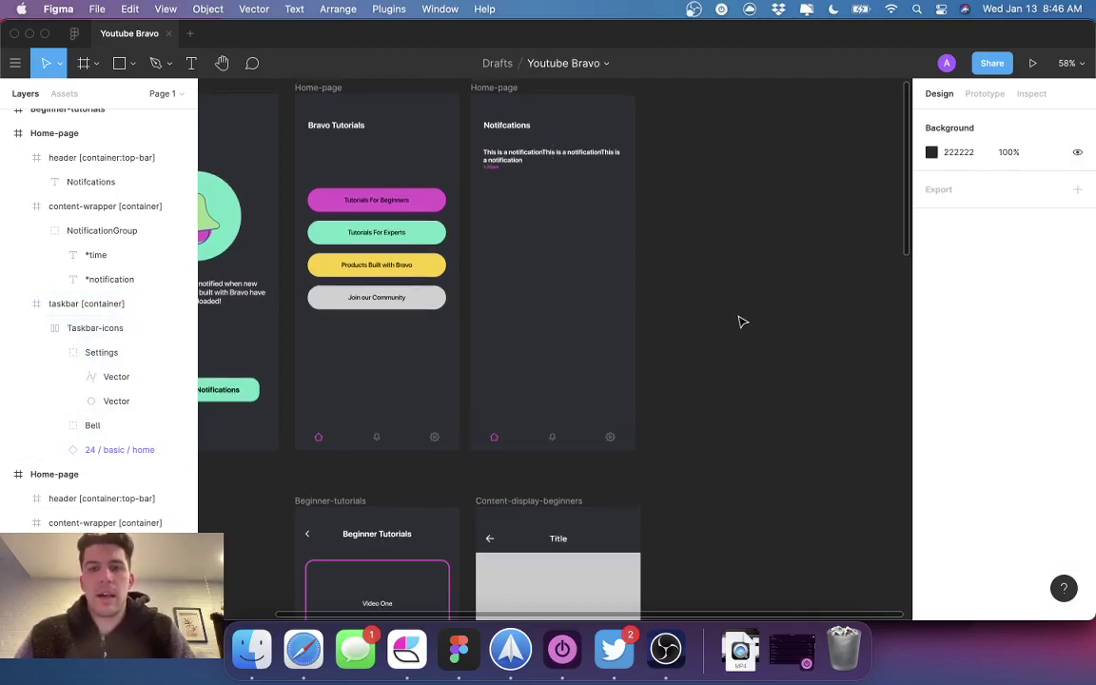
{"action": "scroll", "coordinate": [742, 320], "scroll_direction": "up", "scroll_amount": 2}
{"action": "scroll", "coordinate": [739, 318], "scroll_direction": "left", "scroll_amount": 5}
{"action": "scroll", "coordinate": [739, 318], "scroll_direction": "right", "scroll_amount": 8}
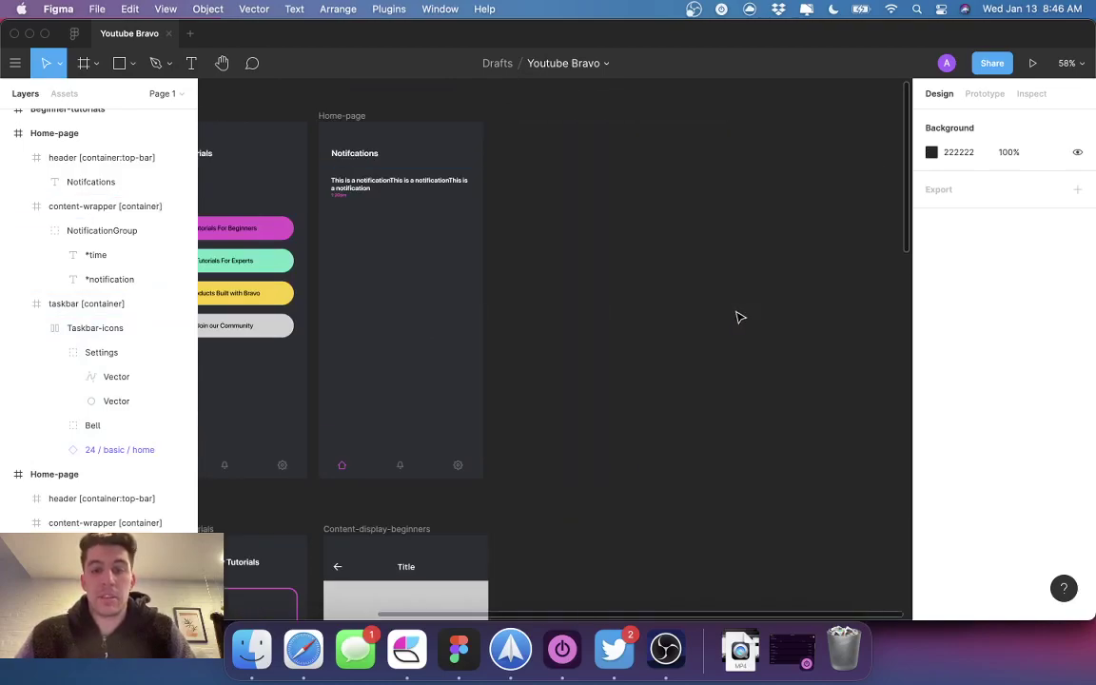
{"action": "scroll", "coordinate": [742, 314], "scroll_direction": "left", "scroll_amount": 5}
{"action": "scroll", "coordinate": [741, 312], "scroll_direction": "left", "scroll_amount": 6}
{"action": "scroll", "coordinate": [627, 153], "scroll_direction": "right", "scroll_amount": 3}
{"action": "scroll", "coordinate": [629, 193], "scroll_direction": "right", "scroll_amount": 5}
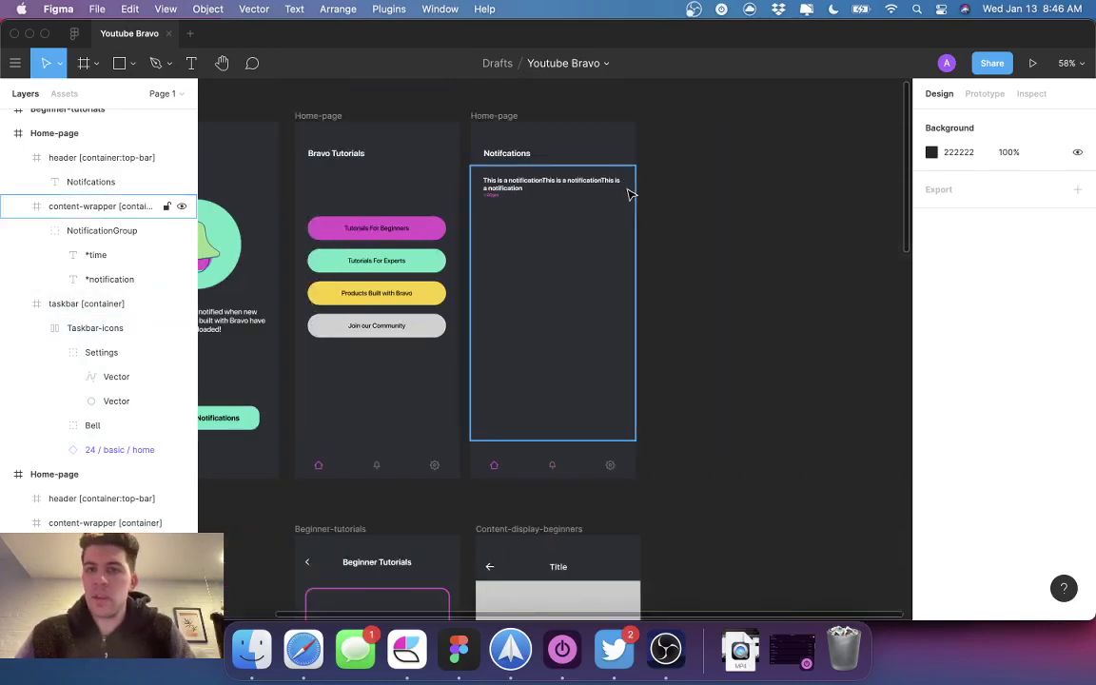
{"action": "scroll", "coordinate": [626, 205], "scroll_direction": "right", "scroll_amount": 5}
{"action": "scroll", "coordinate": [630, 204], "scroll_direction": "left", "scroll_amount": 3}
{"action": "scroll", "coordinate": [667, 209], "scroll_direction": "left", "scroll_amount": 5}
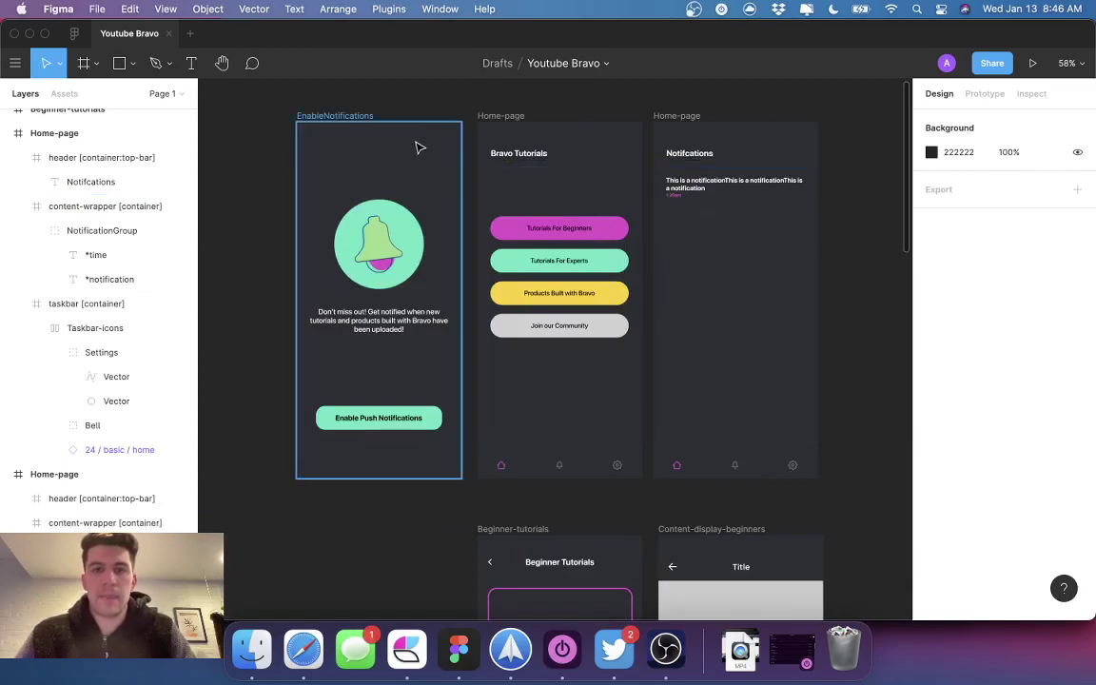
{"action": "scroll", "coordinate": [485, 184], "scroll_direction": "left", "scroll_amount": 2}
{"action": "scroll", "coordinate": [511, 191], "scroll_direction": "left", "scroll_amount": 5}
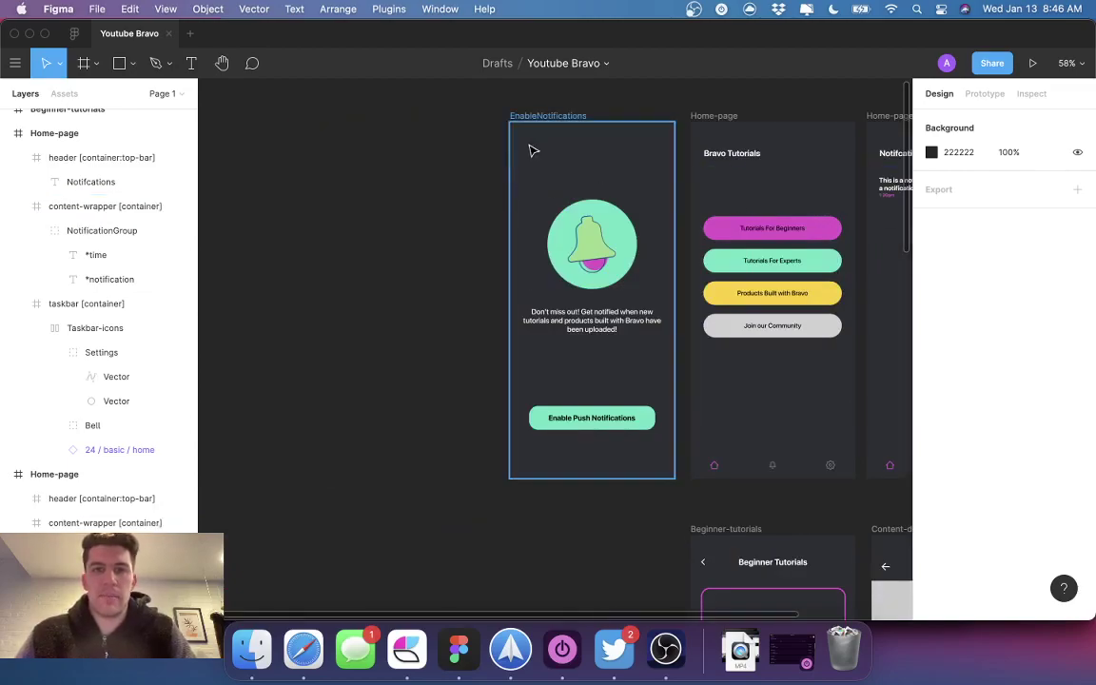
Alt-drag a copy of EnableNotifications leftward and delete its bell, text and button
{"action": "left_click_drag", "start_coordinate": [533, 143], "coordinate": [357, 143]}
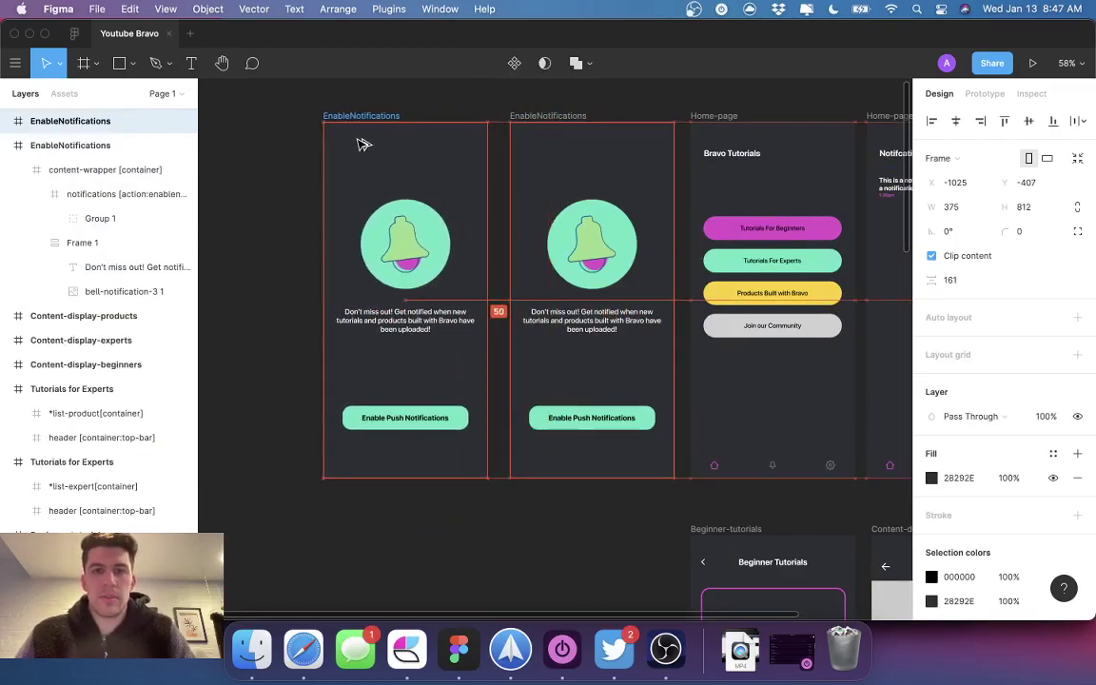
{"action": "left_click", "coordinate": [436, 208]}
{"action": "left_click", "coordinate": [436, 403]}
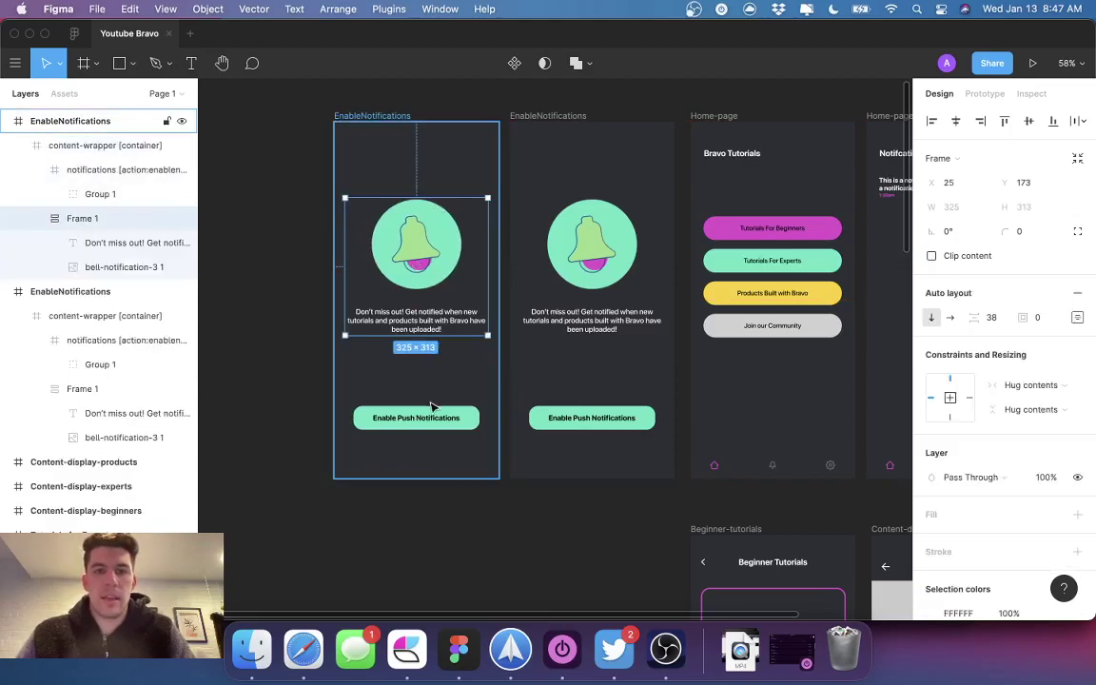
{"action": "key", "text": "Delete"}
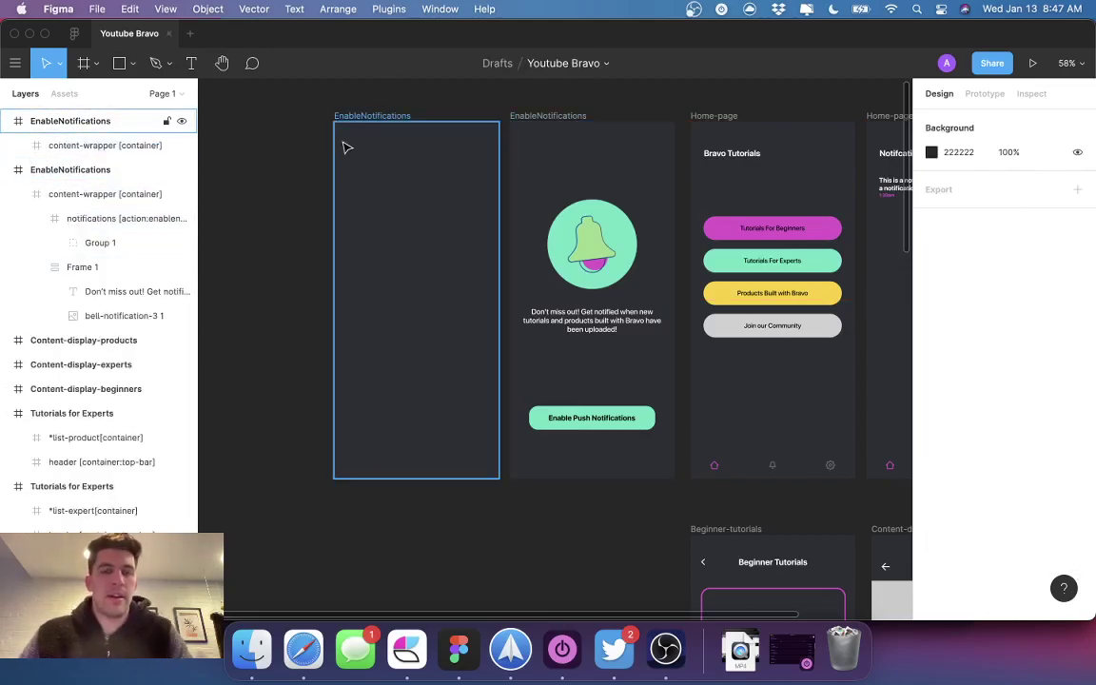
Rename the emptied 375×812 copy to Authentication
{"action": "left_click", "coordinate": [76, 121]}
{"action": "double_click", "coordinate": [77, 121]}
{"action": "type", "text": "S"}
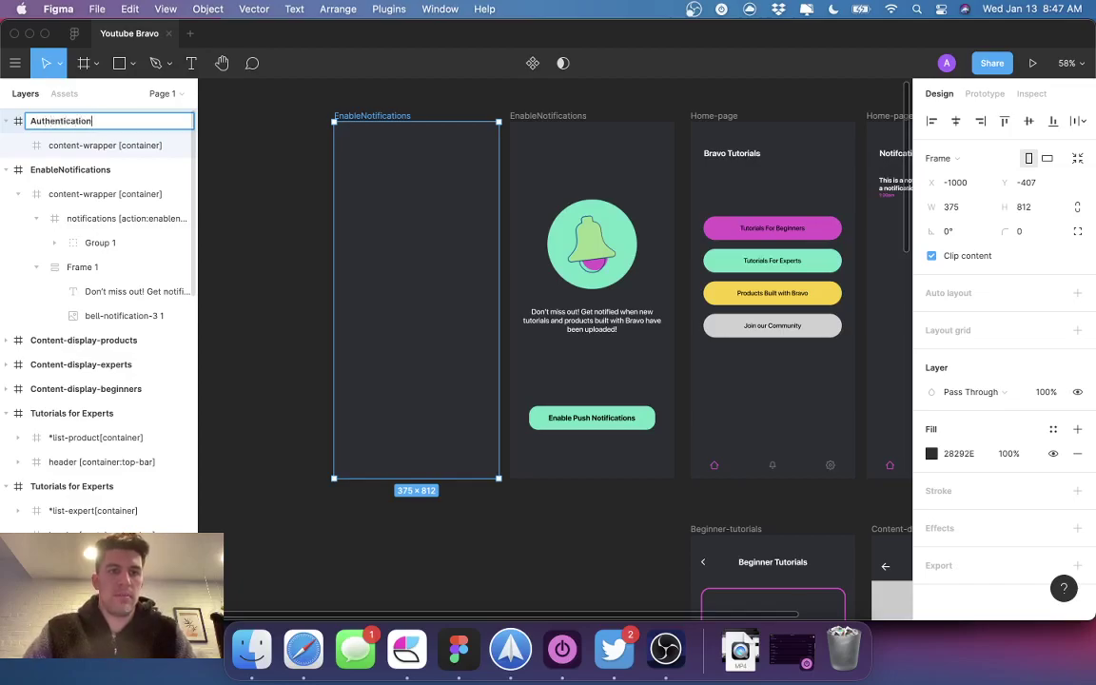
{"action": "key", "text": "Return"}
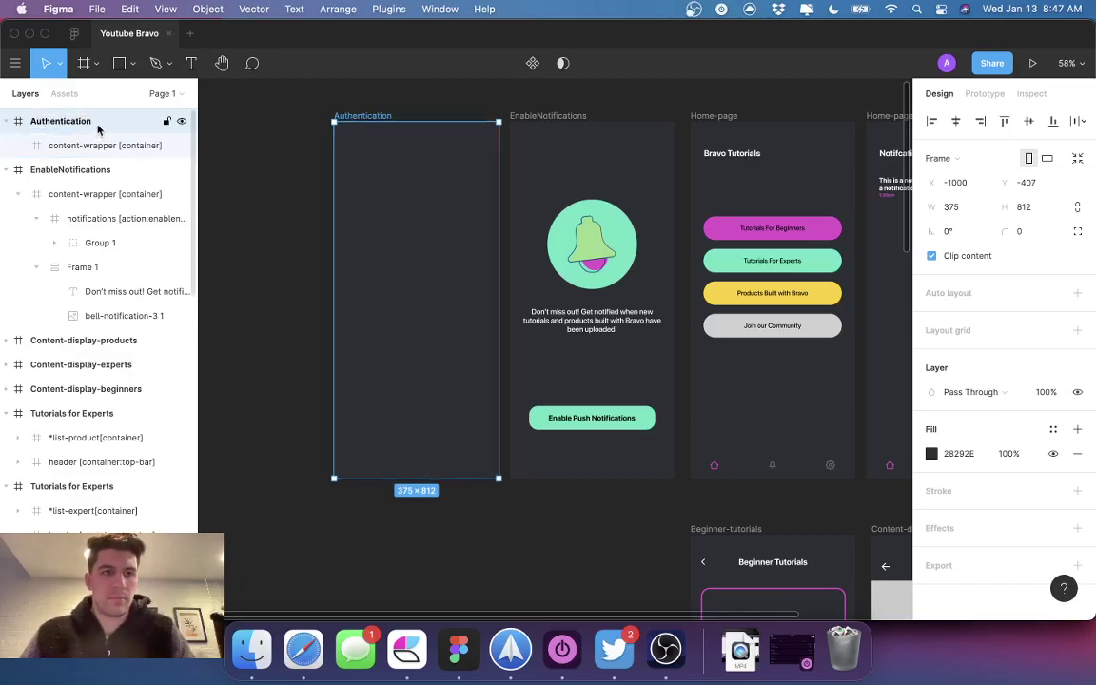
{"action": "key", "text": "Escape"}
{"action": "scroll", "coordinate": [400, 238], "scroll_direction": "down", "scroll_amount": 5}
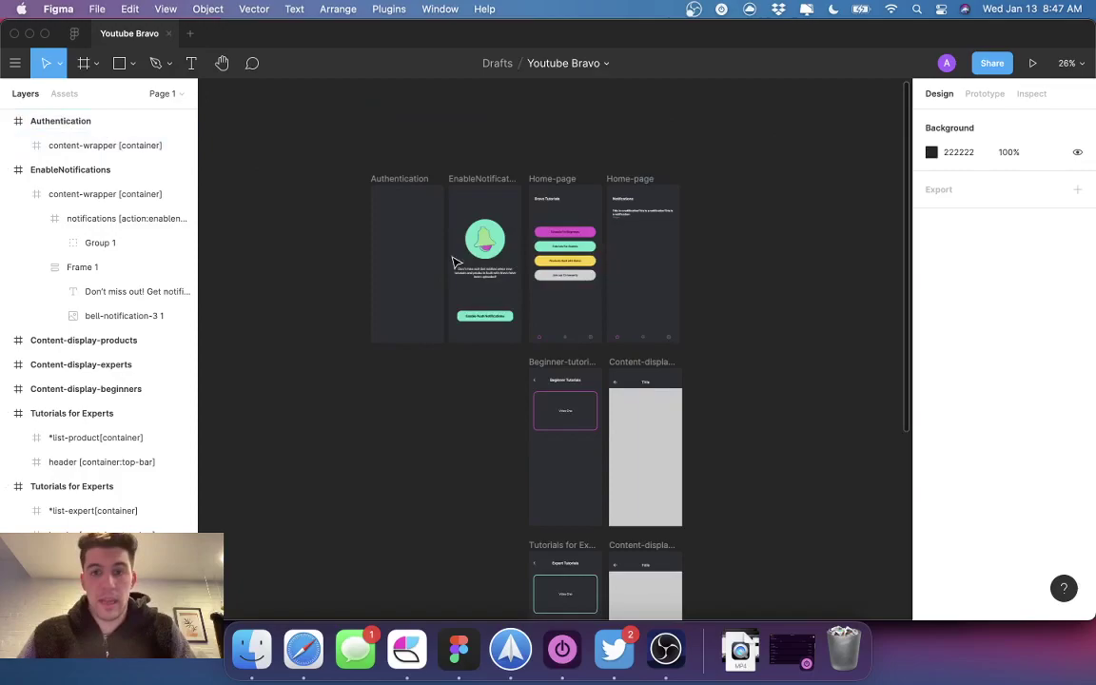
{"action": "scroll", "coordinate": [587, 318], "scroll_direction": "down", "scroll_amount": 3}
{"action": "scroll", "coordinate": [583, 323], "scroll_direction": "up", "scroll_amount": 3}
{"action": "scroll", "coordinate": [569, 314], "scroll_direction": "up", "scroll_amount": 5}
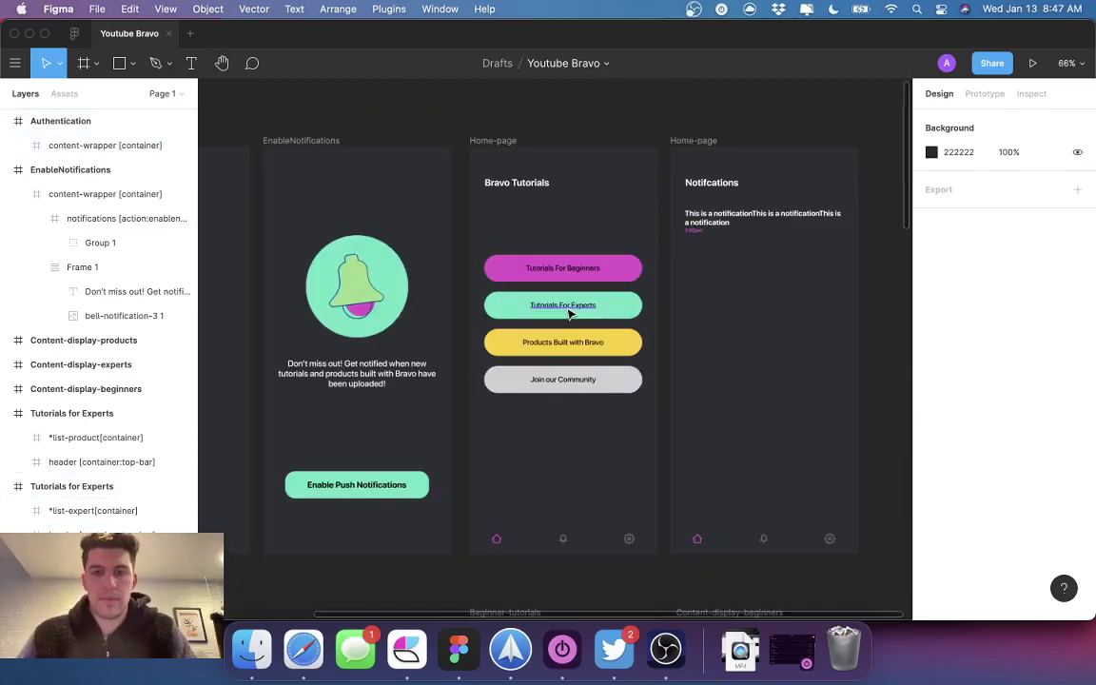
{"action": "scroll", "coordinate": [569, 314], "scroll_direction": "down", "scroll_amount": 2}
{"action": "scroll", "coordinate": [569, 314], "scroll_direction": "down", "scroll_amount": 3}
{"action": "scroll", "coordinate": [569, 310], "scroll_direction": "down", "scroll_amount": 1}
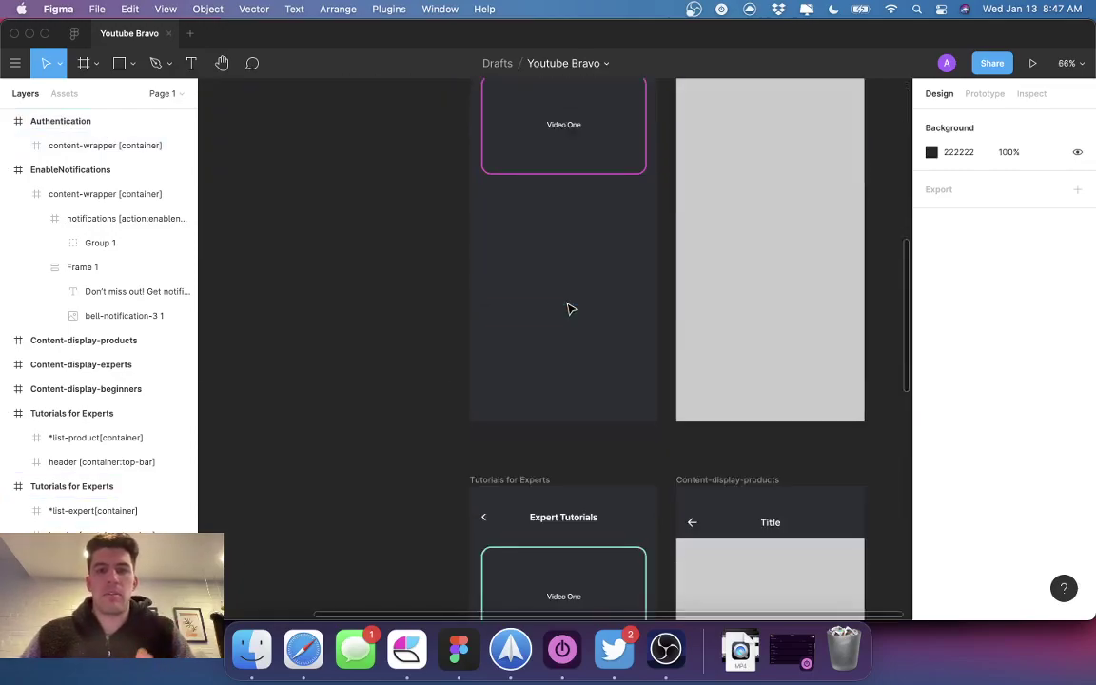
{"action": "scroll", "coordinate": [569, 309], "scroll_direction": "down", "scroll_amount": 2}
{"action": "scroll", "coordinate": [569, 304], "scroll_direction": "down", "scroll_amount": 1}
{"action": "scroll", "coordinate": [569, 305], "scroll_direction": "up", "scroll_amount": 1}
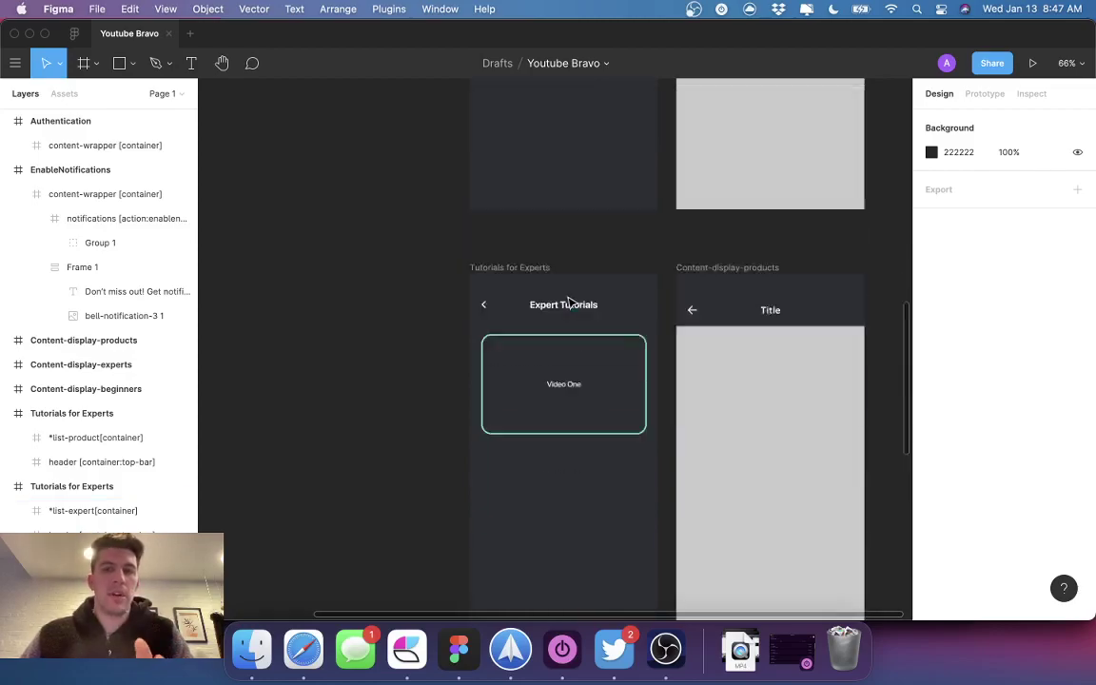
{"action": "scroll", "coordinate": [575, 297], "scroll_direction": "up", "scroll_amount": 3}
{"action": "scroll", "coordinate": [555, 294], "scroll_direction": "right", "scroll_amount": 3}
{"action": "left_click", "coordinate": [526, 305]}
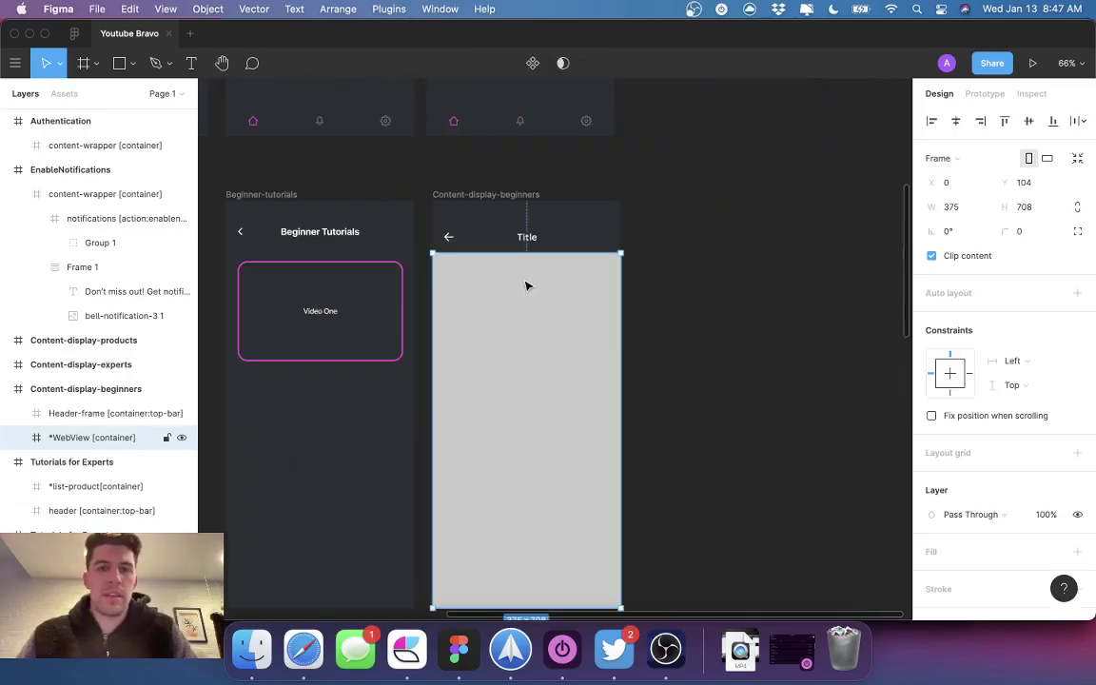
{"action": "scroll", "coordinate": [526, 286], "scroll_direction": "down", "scroll_amount": 1}
{"action": "scroll", "coordinate": [533, 240], "scroll_direction": "up", "scroll_amount": 1}
{"action": "left_click", "coordinate": [707, 431]}
{"action": "scroll", "coordinate": [680, 402], "scroll_direction": "down", "scroll_amount": 2}
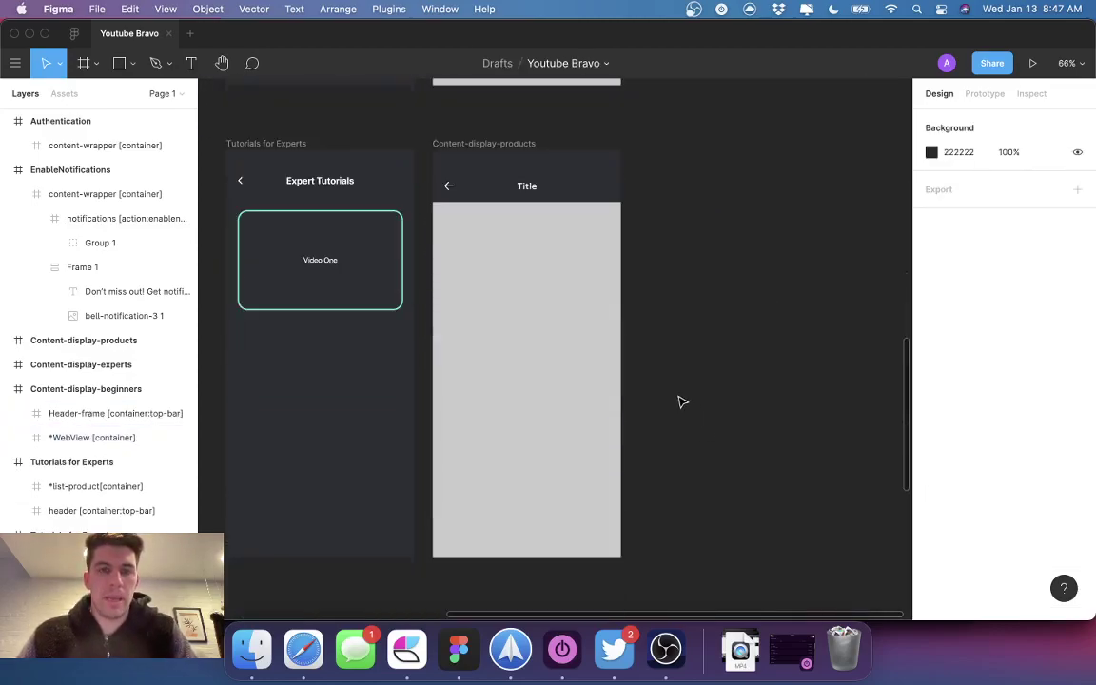
{"action": "scroll", "coordinate": [677, 402], "scroll_direction": "down", "scroll_amount": 2}
{"action": "scroll", "coordinate": [618, 390], "scroll_direction": "down", "scroll_amount": 2}
{"action": "scroll", "coordinate": [538, 380], "scroll_direction": "up", "scroll_amount": 2}
{"action": "scroll", "coordinate": [533, 350], "scroll_direction": "up", "scroll_amount": 3}
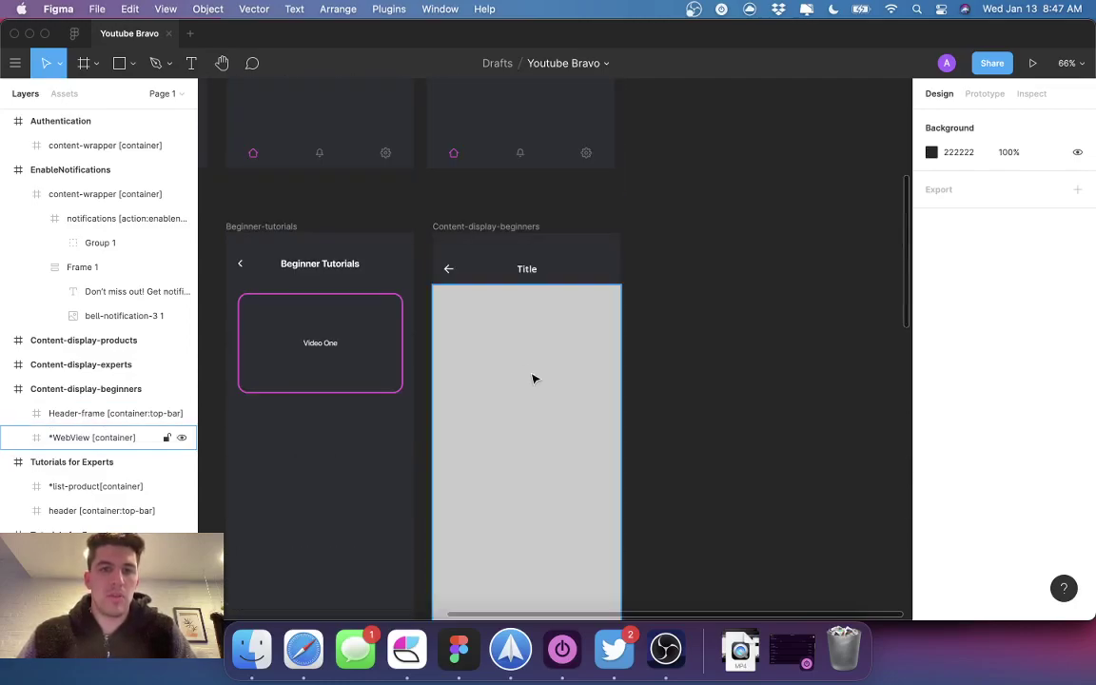
{"action": "scroll", "coordinate": [533, 350], "scroll_direction": "left", "scroll_amount": 3}
{"action": "scroll", "coordinate": [543, 344], "scroll_direction": "left", "scroll_amount": 3}
{"action": "scroll", "coordinate": [546, 344], "scroll_direction": "down", "scroll_amount": 3}
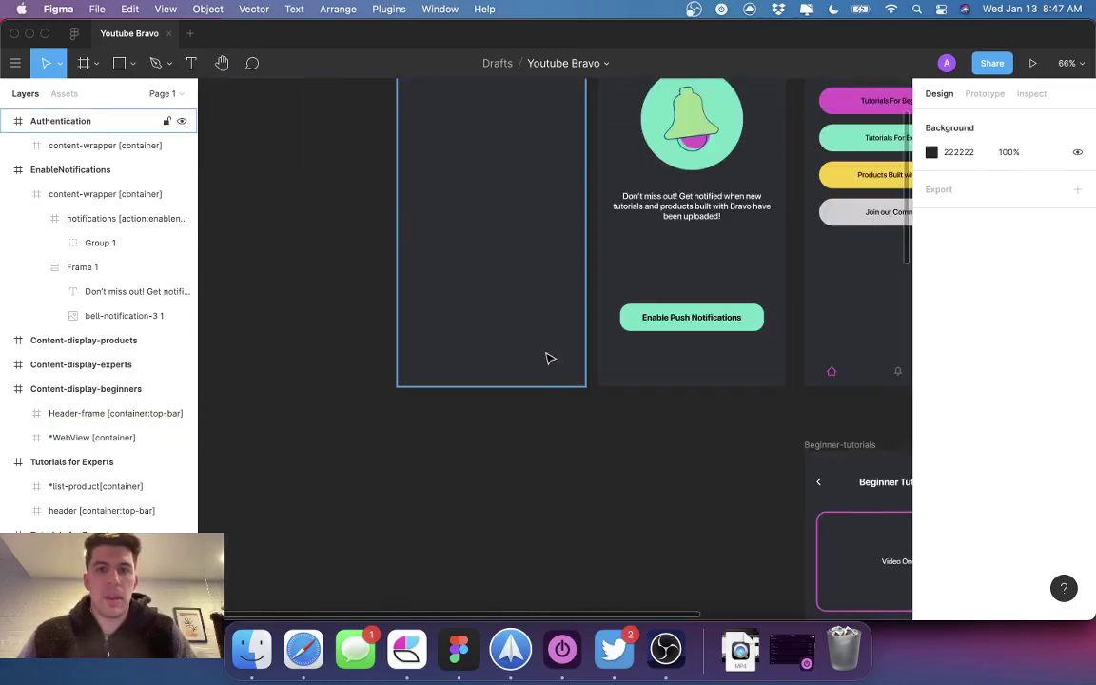
{"action": "scroll", "coordinate": [548, 352], "scroll_direction": "down", "scroll_amount": 3}
{"action": "scroll", "coordinate": [550, 347], "scroll_direction": "down", "scroll_amount": 2}
{"action": "scroll", "coordinate": [562, 343], "scroll_direction": "up", "scroll_amount": 2}
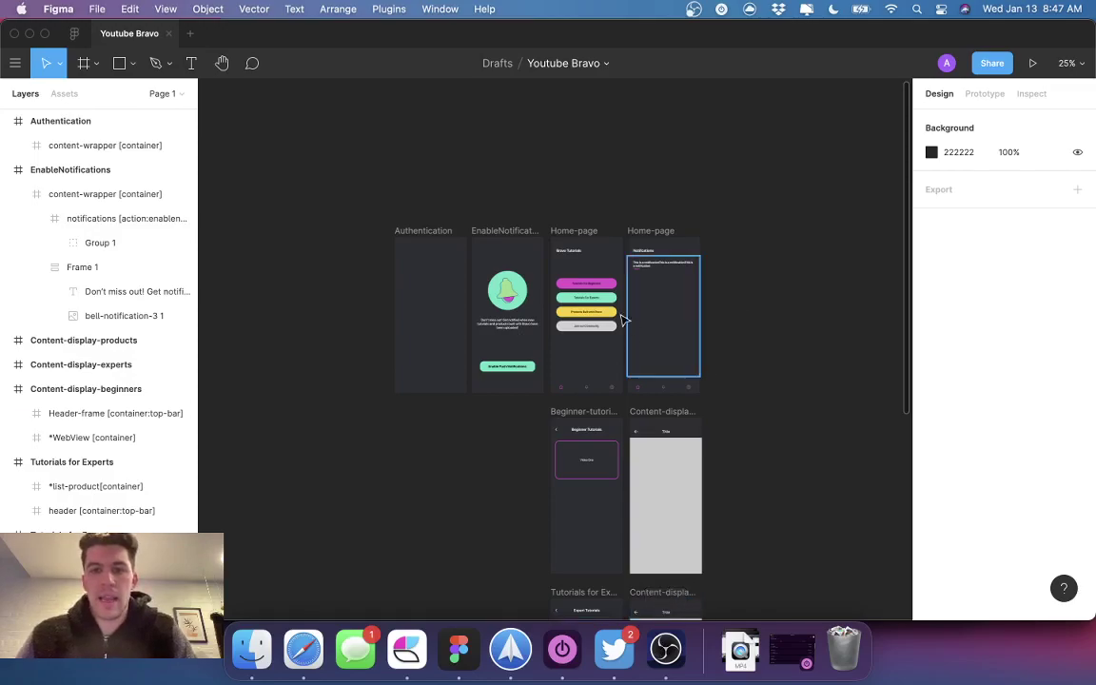
{"action": "scroll", "coordinate": [593, 297], "scroll_direction": "up", "scroll_amount": 5}
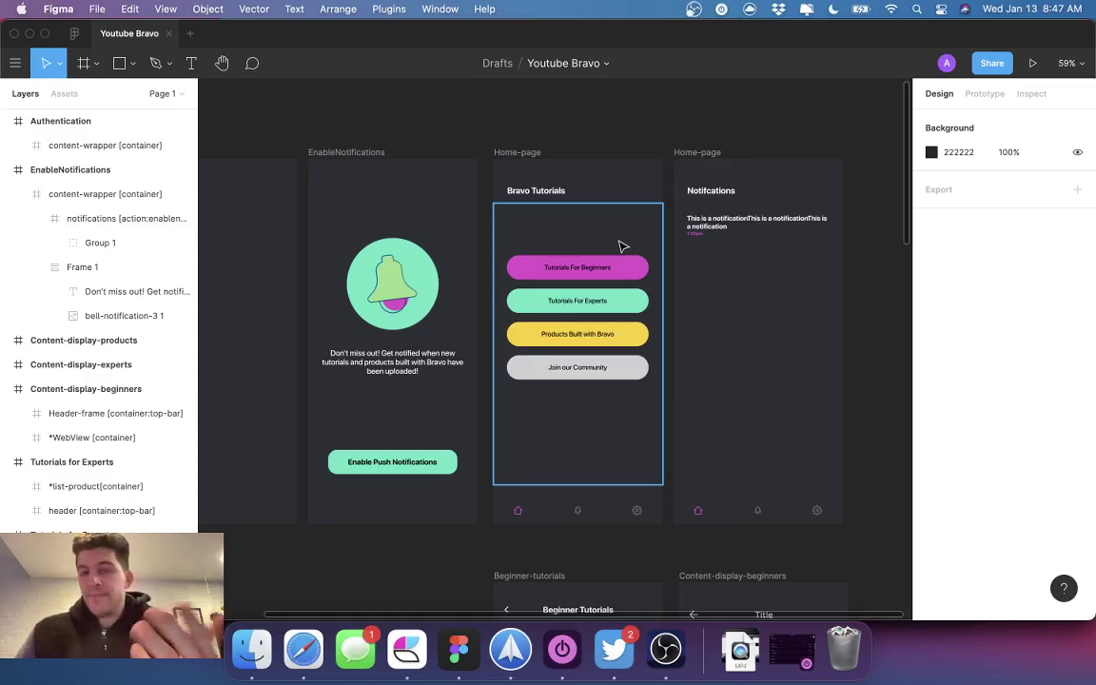
{"action": "scroll", "coordinate": [597, 267], "scroll_direction": "down", "scroll_amount": 5}
{"action": "scroll", "coordinate": [593, 271], "scroll_direction": "up", "scroll_amount": 4}
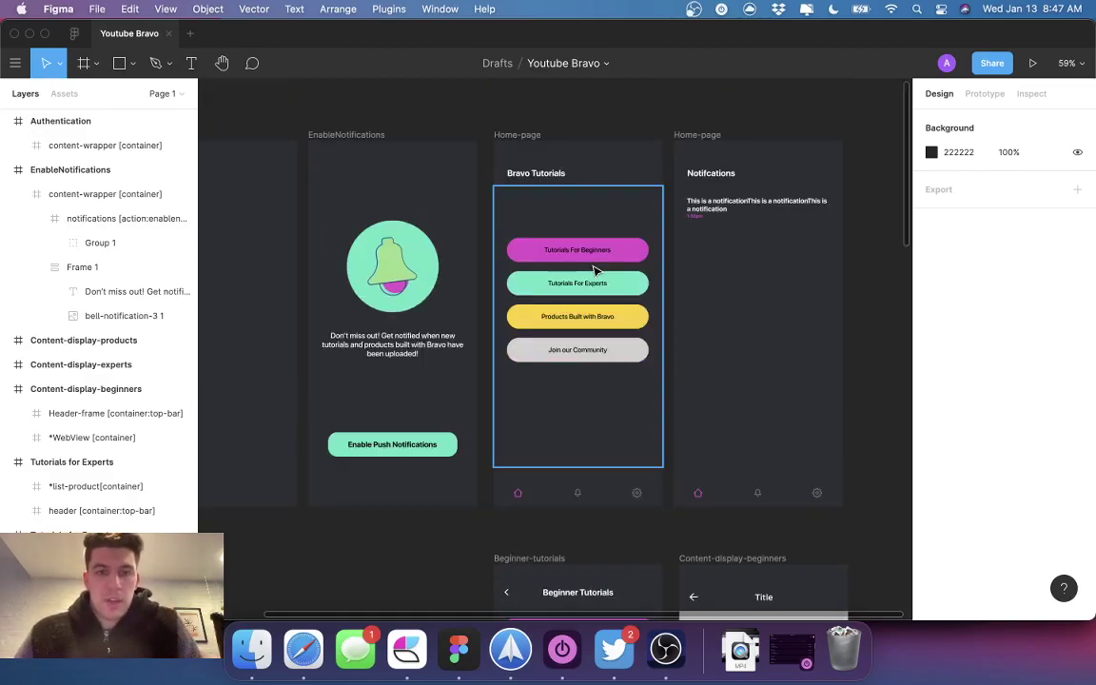
{"action": "left_click", "coordinate": [350, 151]}
{"action": "scroll", "coordinate": [507, 285], "scroll_direction": "left", "scroll_amount": 3}
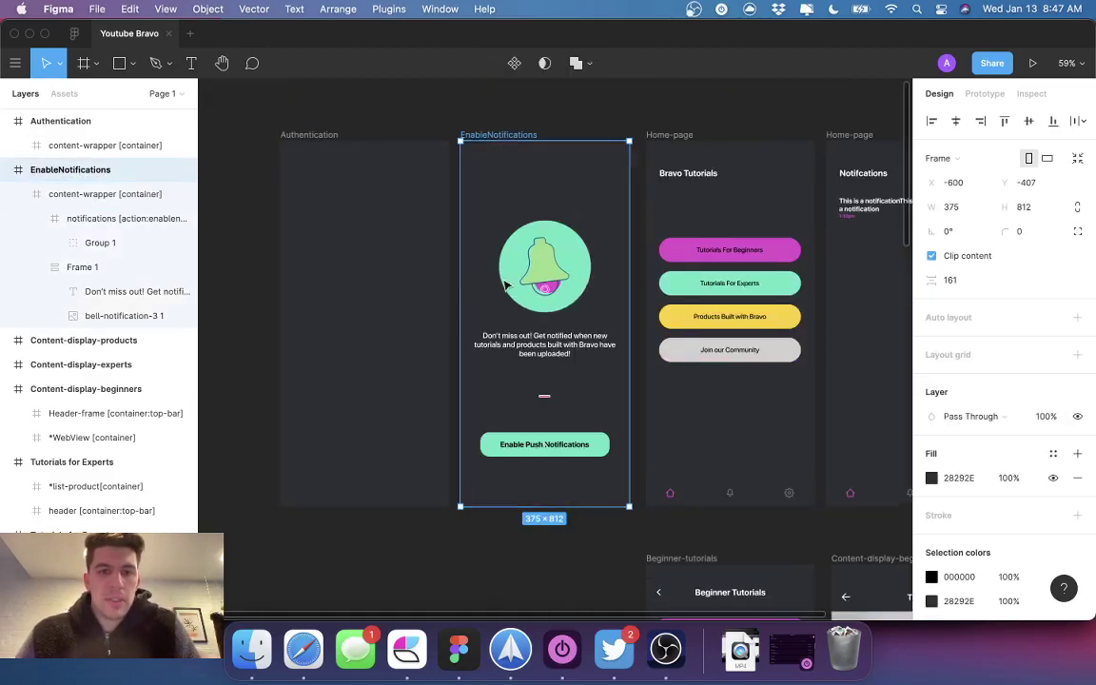
{"action": "left_click", "coordinate": [618, 575]}
{"action": "left_click", "coordinate": [542, 181]}
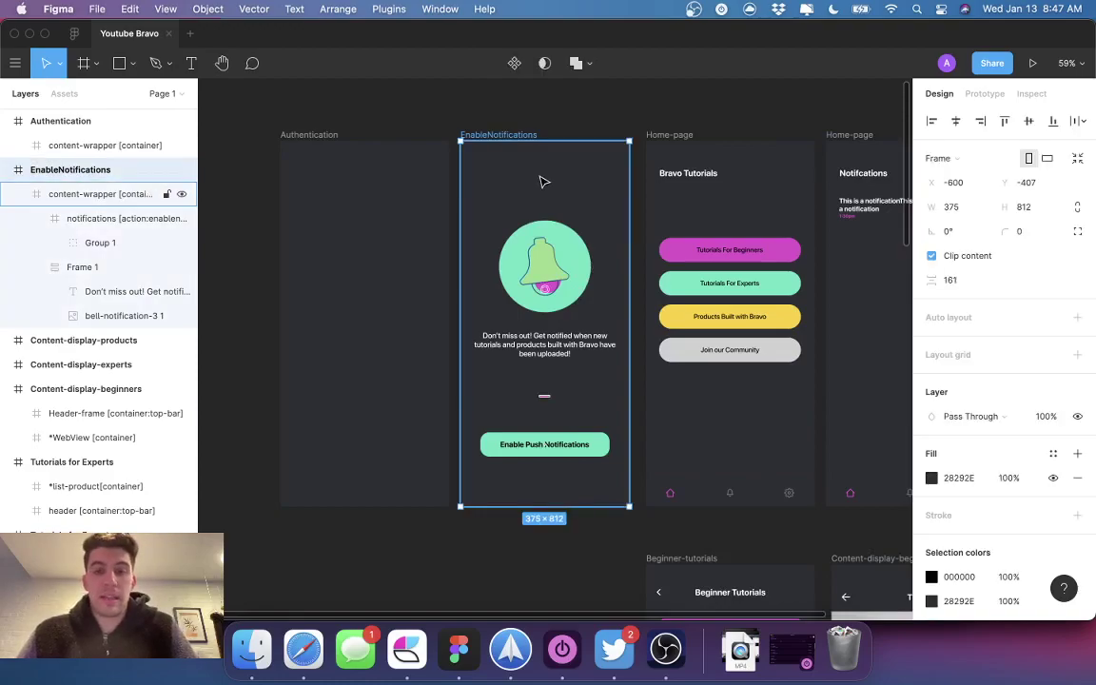